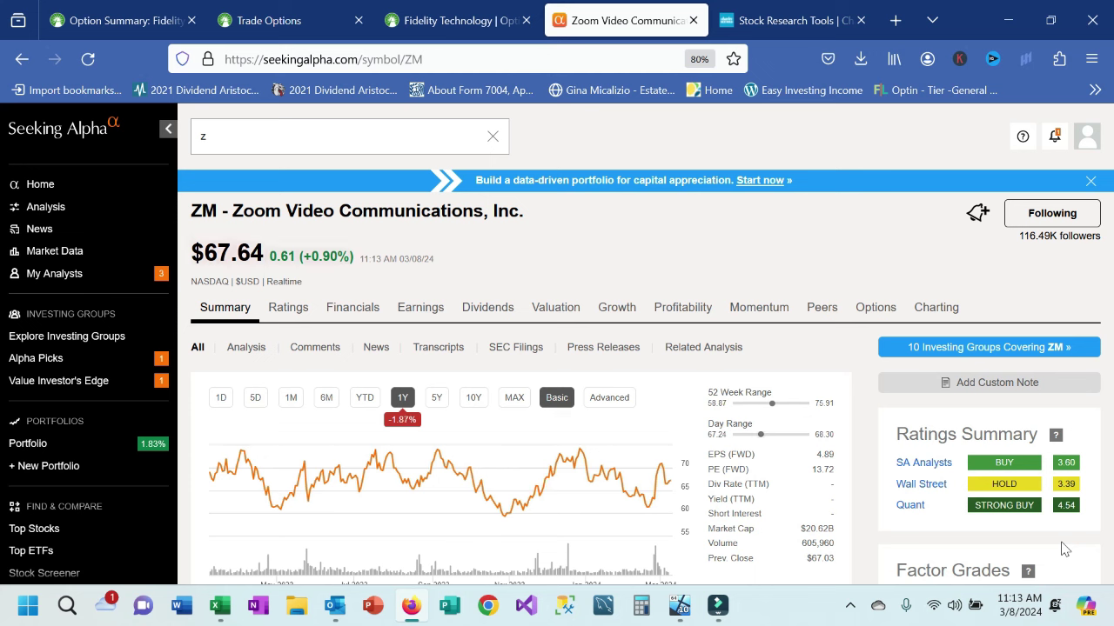
Review ZM's earnings: latest normalized EPS $1.42 beat by $0.27, upcoming estimate $1.19
{"action": "left_click", "coordinate": [425, 311]}
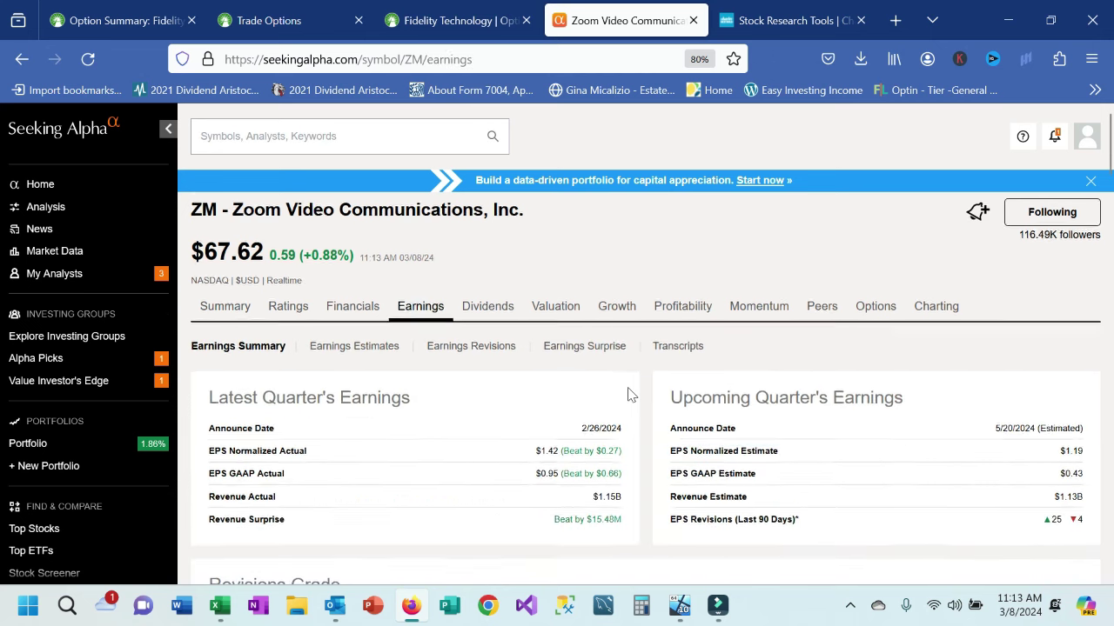
{"action": "scroll", "coordinate": [629, 392], "scroll_direction": "down", "scroll_amount": 5}
{"action": "scroll", "coordinate": [629, 392], "scroll_direction": "down", "scroll_amount": 3}
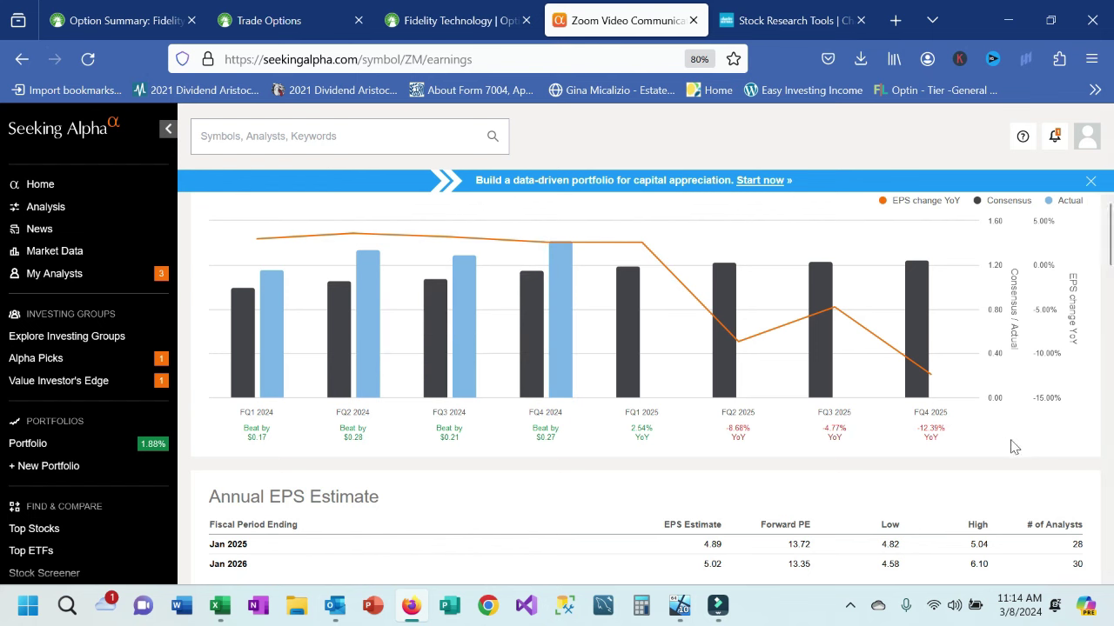
{"action": "scroll", "coordinate": [653, 316], "scroll_direction": "up", "scroll_amount": 3}
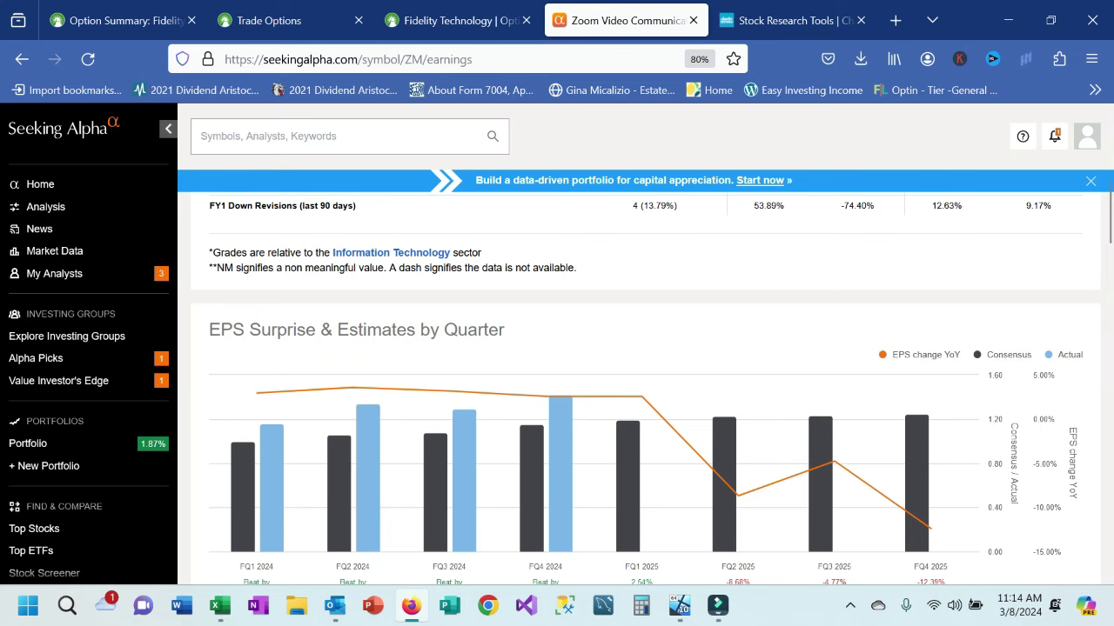
{"action": "scroll", "coordinate": [577, 209], "scroll_direction": "up", "scroll_amount": 5}
{"action": "scroll", "coordinate": [396, 315], "scroll_direction": "up", "scroll_amount": 2}
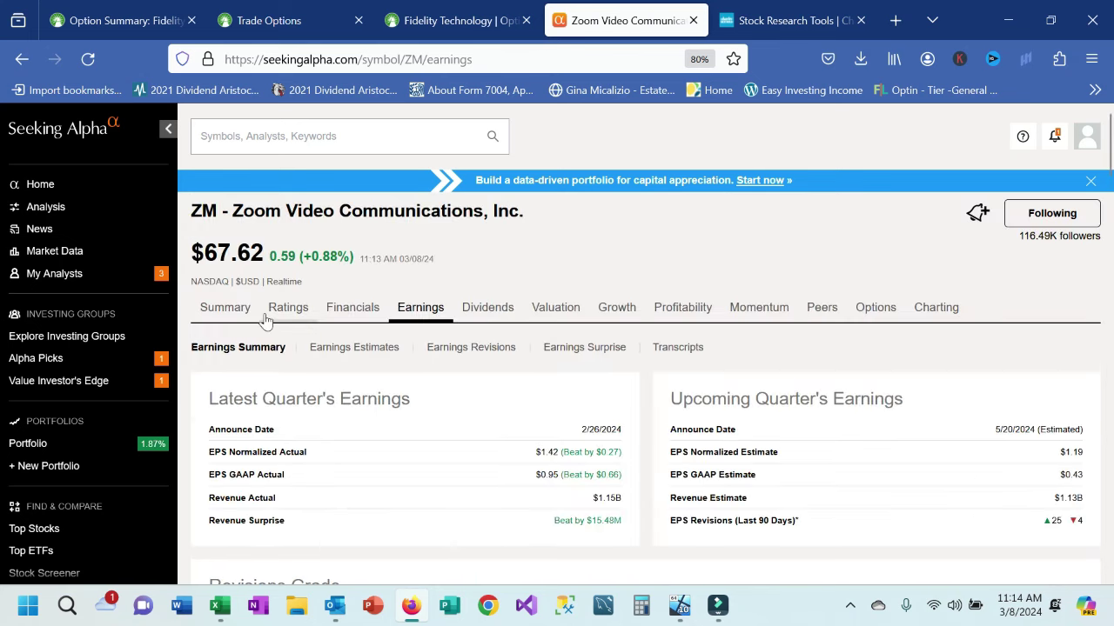
View ZM's profitability grade and metrics, then return to its Summary showing the $67.62 quote
{"action": "left_click", "coordinate": [213, 311]}
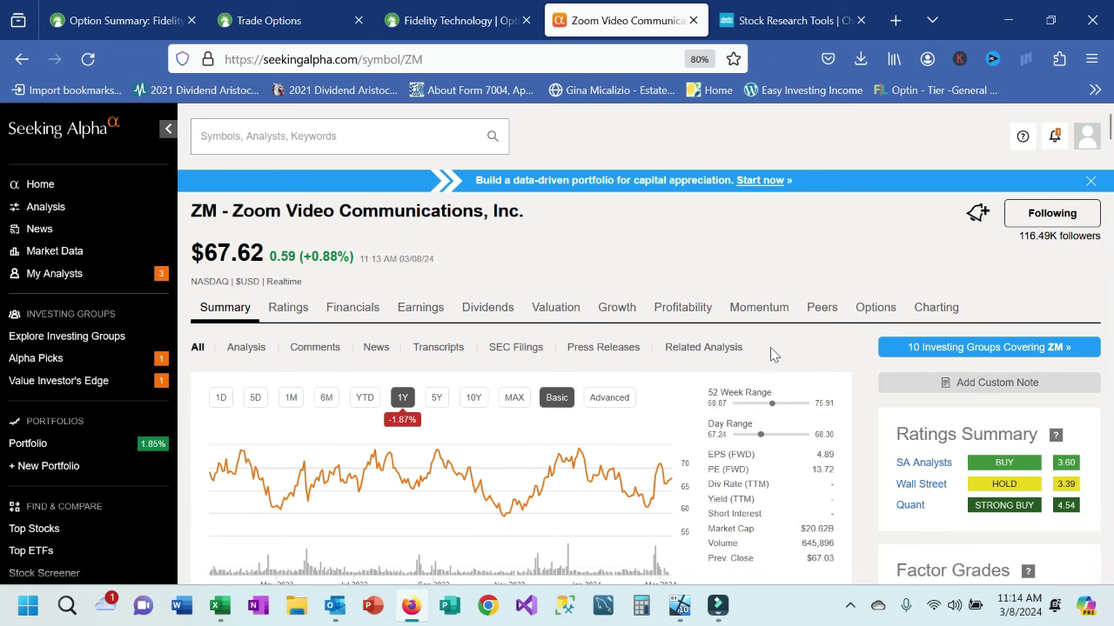
{"action": "left_click", "coordinate": [685, 309]}
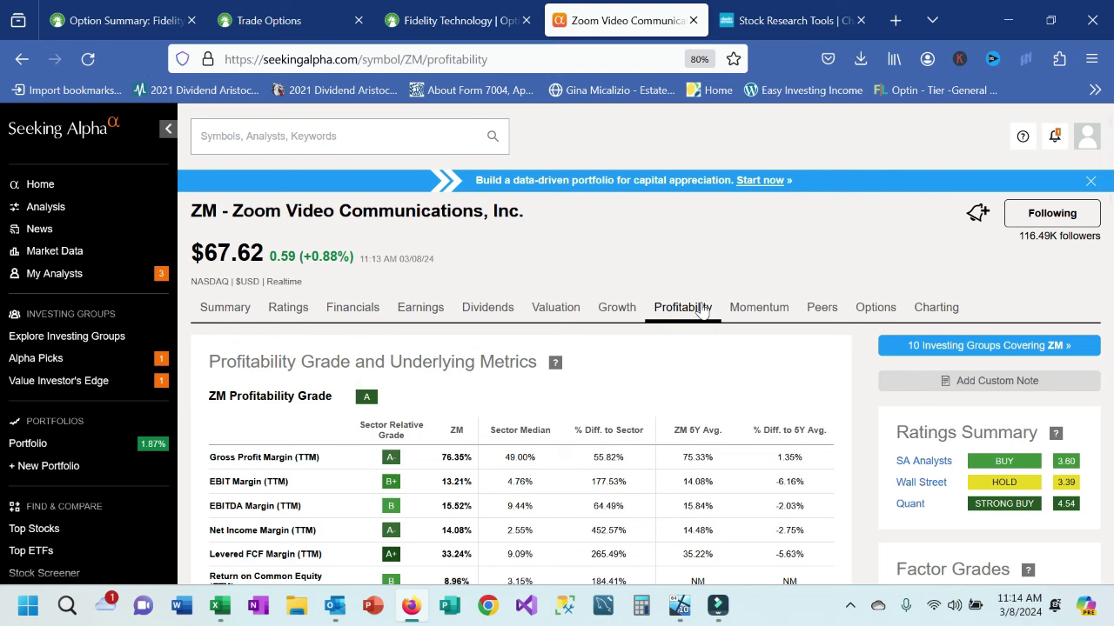
{"action": "left_click", "coordinate": [224, 309]}
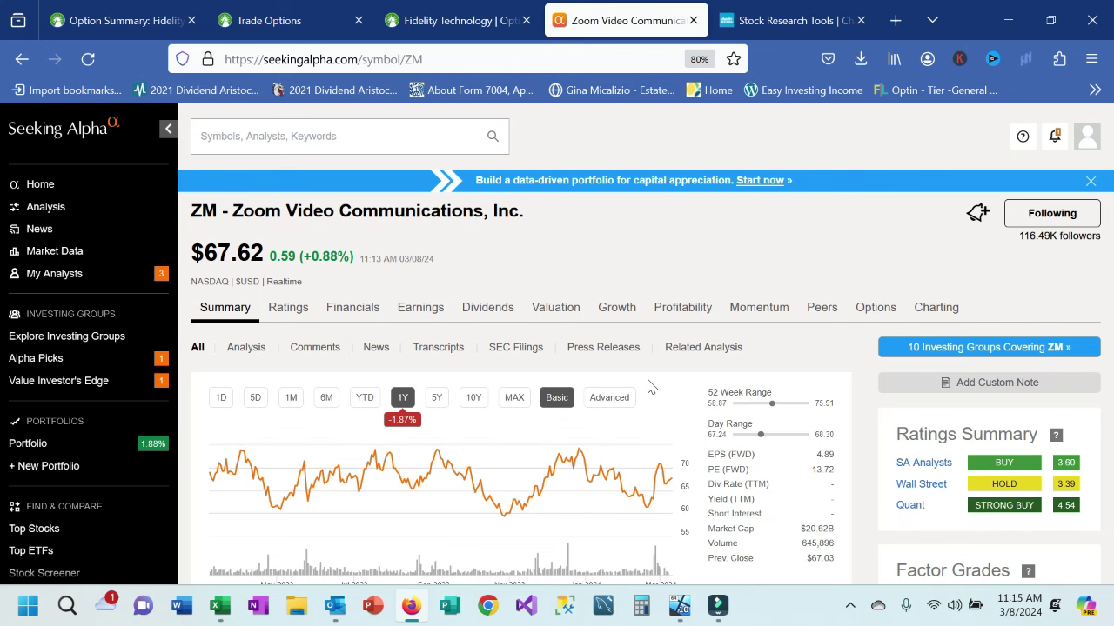
Switch to Schwab's ZM research and scroll through its ratings, expected earnings and balance sheet
{"action": "left_click", "coordinate": [749, 20]}
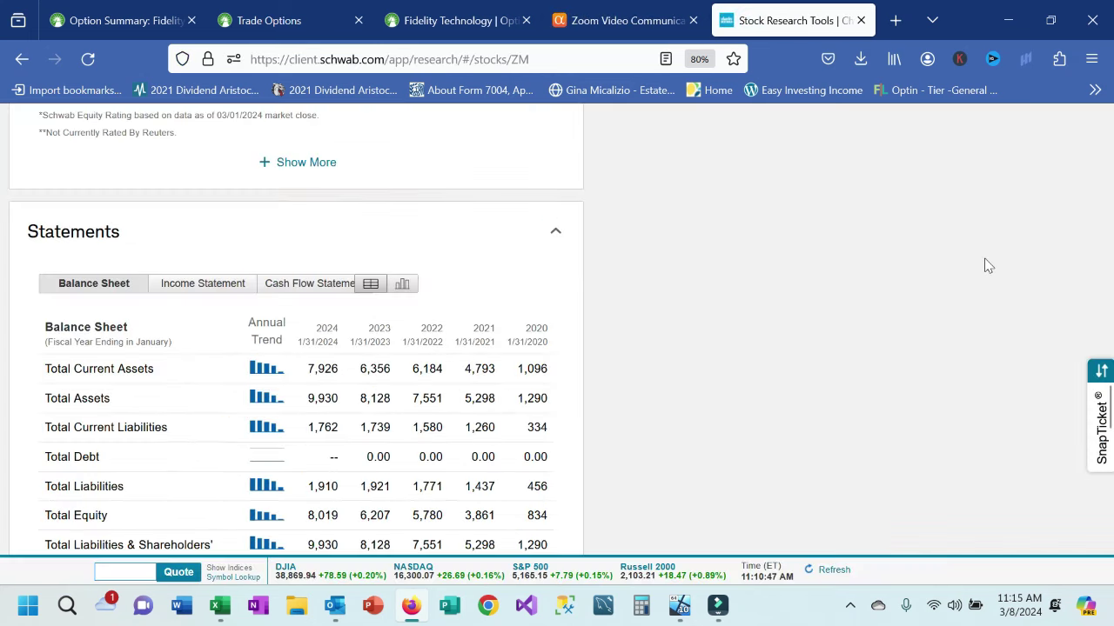
{"action": "scroll", "coordinate": [823, 238], "scroll_direction": "down", "scroll_amount": 10}
{"action": "scroll", "coordinate": [826, 236], "scroll_direction": "up", "scroll_amount": 15}
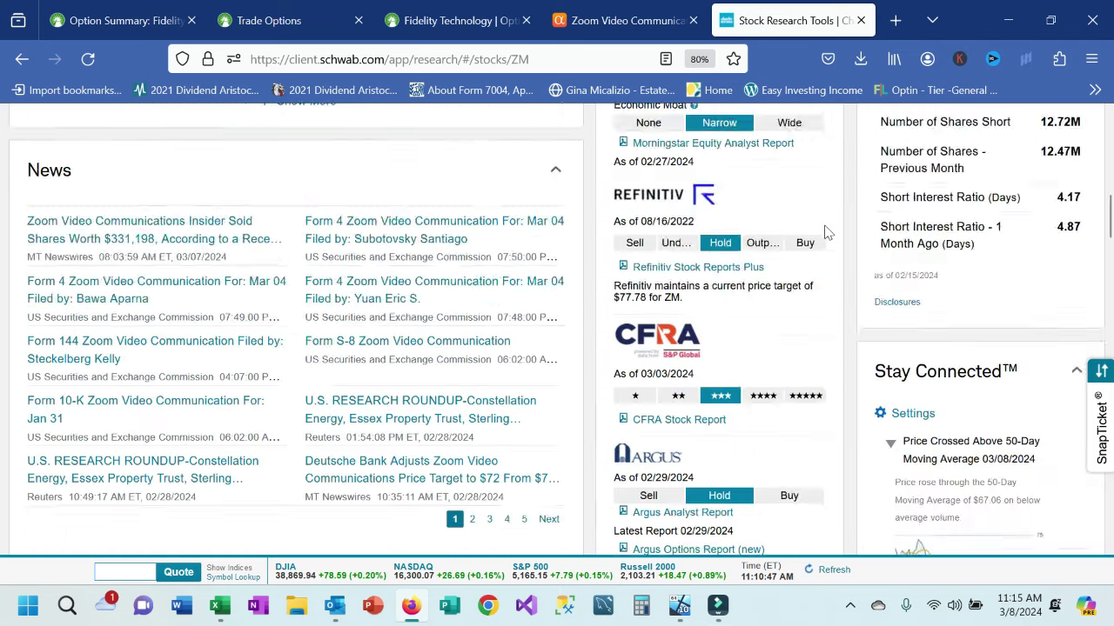
{"action": "scroll", "coordinate": [827, 233], "scroll_direction": "down", "scroll_amount": 2}
{"action": "scroll", "coordinate": [827, 232], "scroll_direction": "down", "scroll_amount": 3}
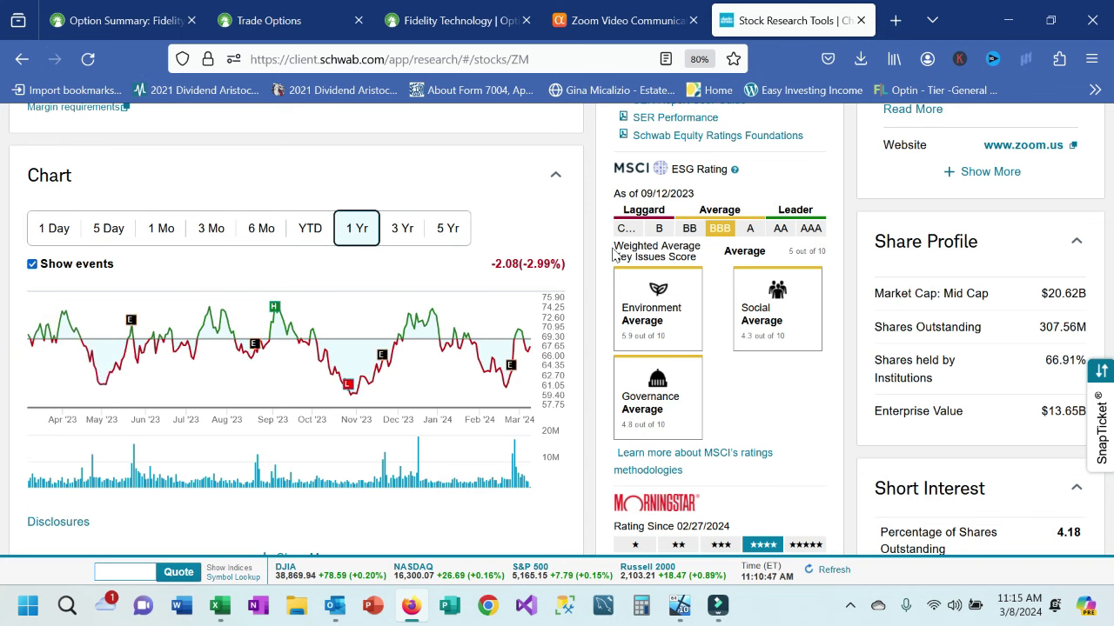
{"action": "scroll", "coordinate": [613, 252], "scroll_direction": "down", "scroll_amount": 4}
{"action": "scroll", "coordinate": [613, 252], "scroll_direction": "up", "scroll_amount": 8}
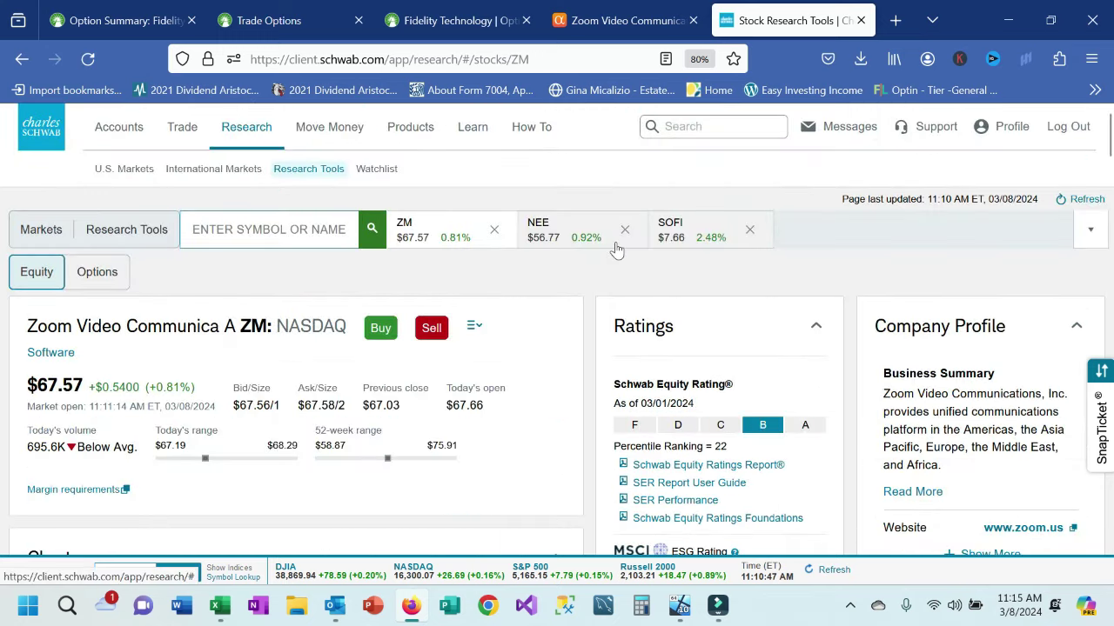
{"action": "scroll", "coordinate": [615, 252], "scroll_direction": "down", "scroll_amount": 5}
{"action": "scroll", "coordinate": [614, 252], "scroll_direction": "down", "scroll_amount": 11}
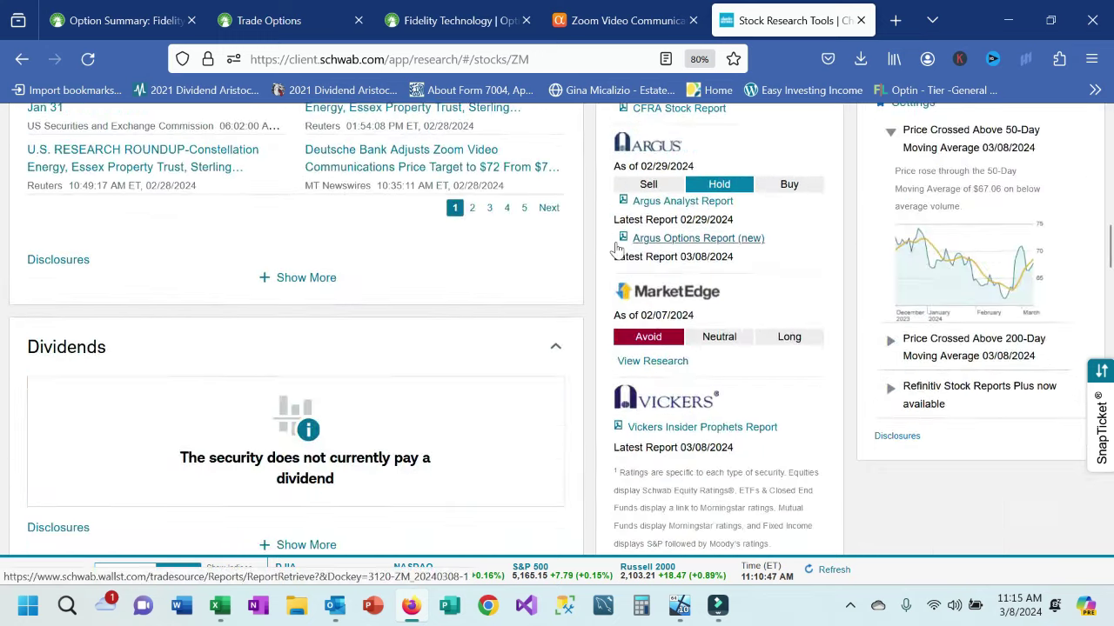
{"action": "scroll", "coordinate": [615, 248], "scroll_direction": "down", "scroll_amount": 3}
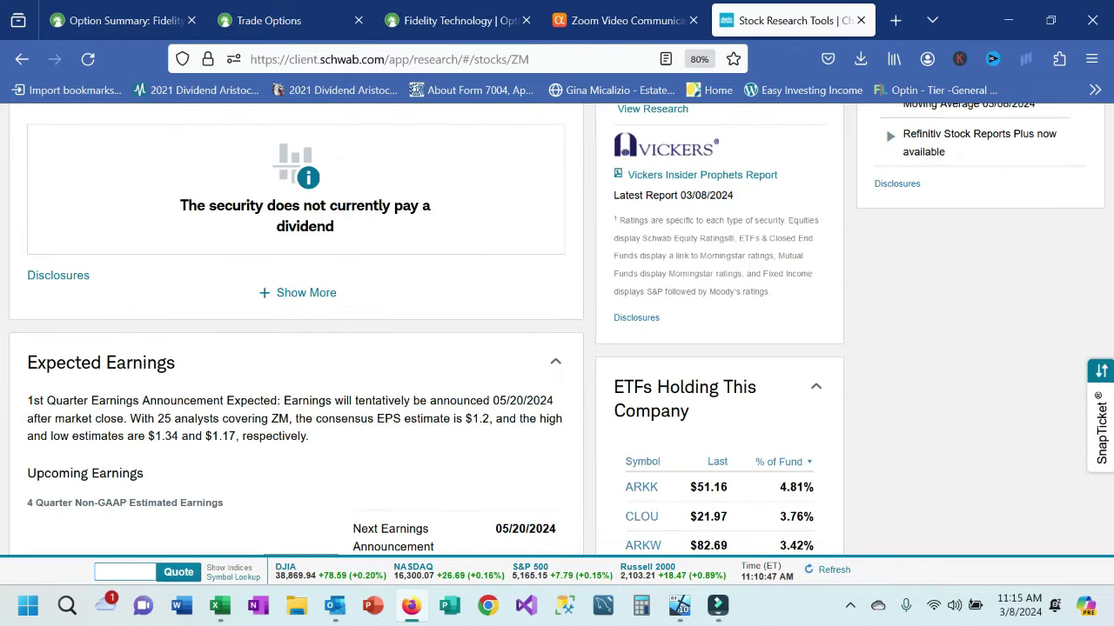
{"action": "scroll", "coordinate": [615, 248], "scroll_direction": "down", "scroll_amount": 5}
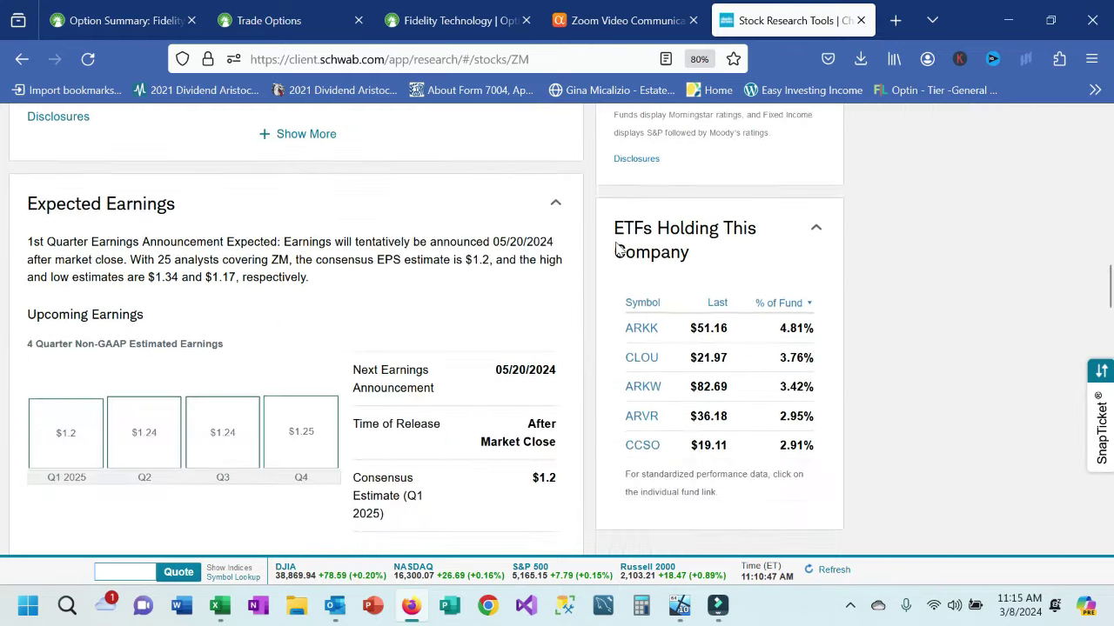
{"action": "scroll", "coordinate": [615, 249], "scroll_direction": "down", "scroll_amount": 2}
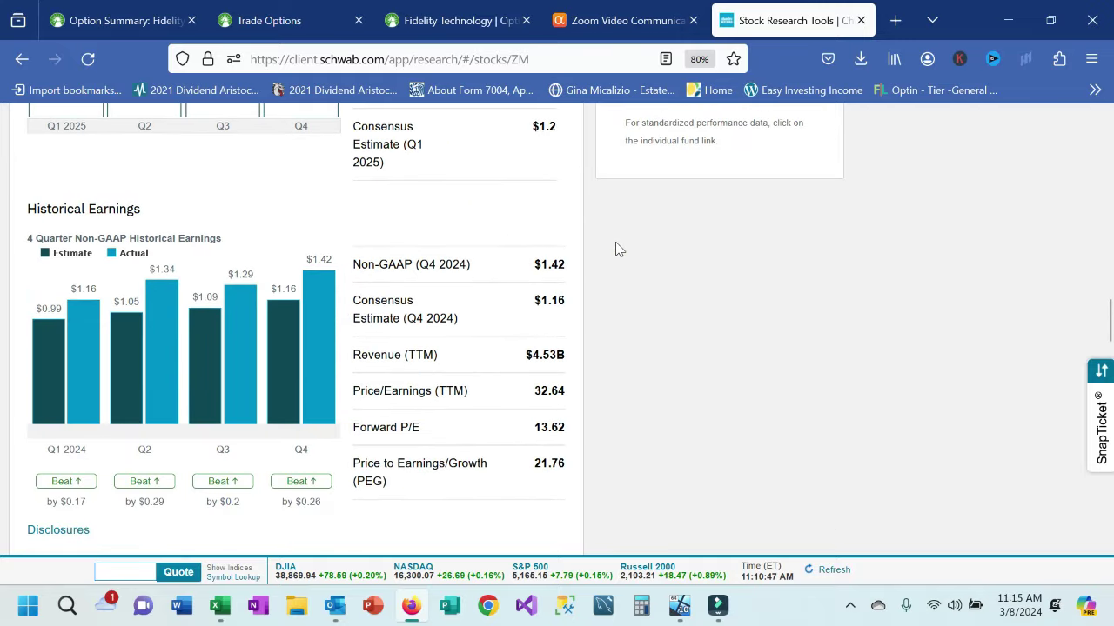
{"action": "scroll", "coordinate": [616, 250], "scroll_direction": "down", "scroll_amount": 7}
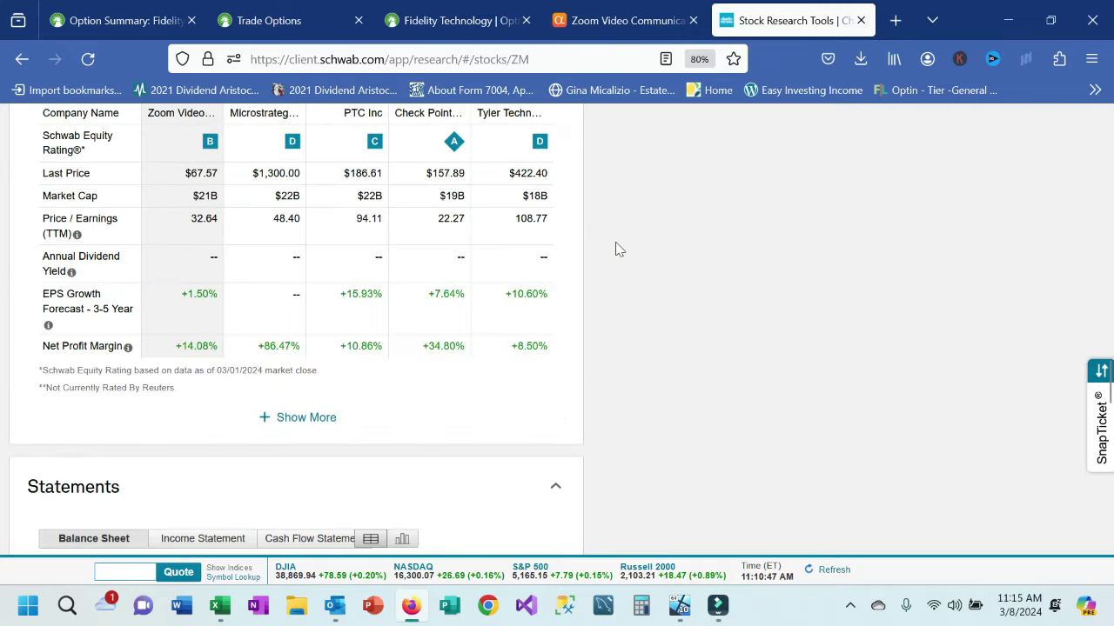
{"action": "scroll", "coordinate": [615, 249], "scroll_direction": "down", "scroll_amount": 3}
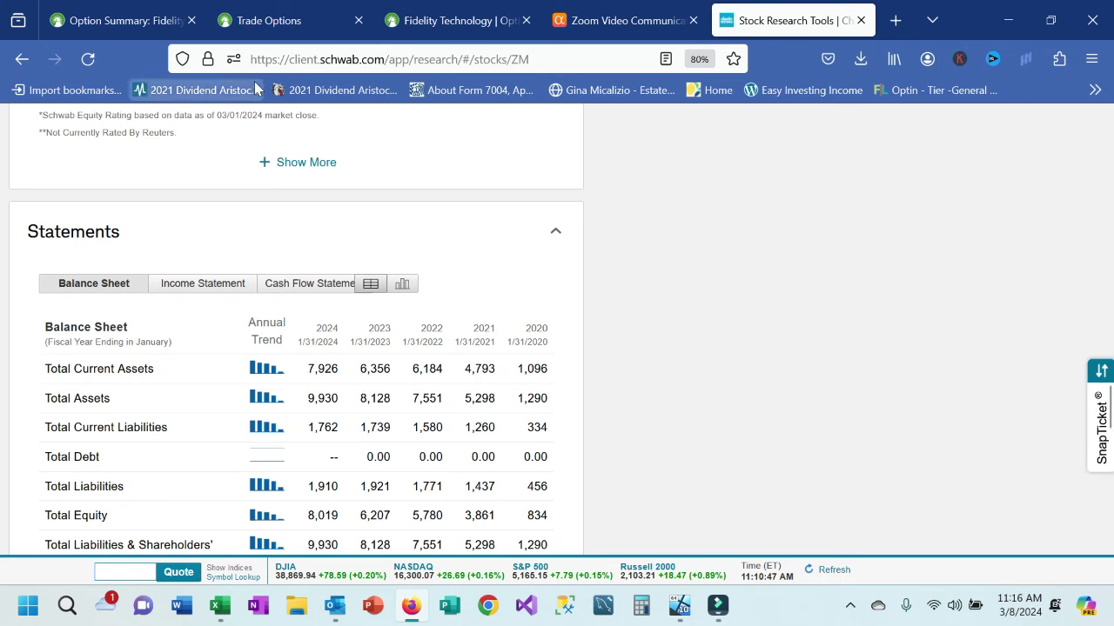
Open Fidelity's ZM option chain and add the Apr 26 expiration alongside Apr 12 and Apr 19
{"action": "left_click", "coordinate": [261, 20]}
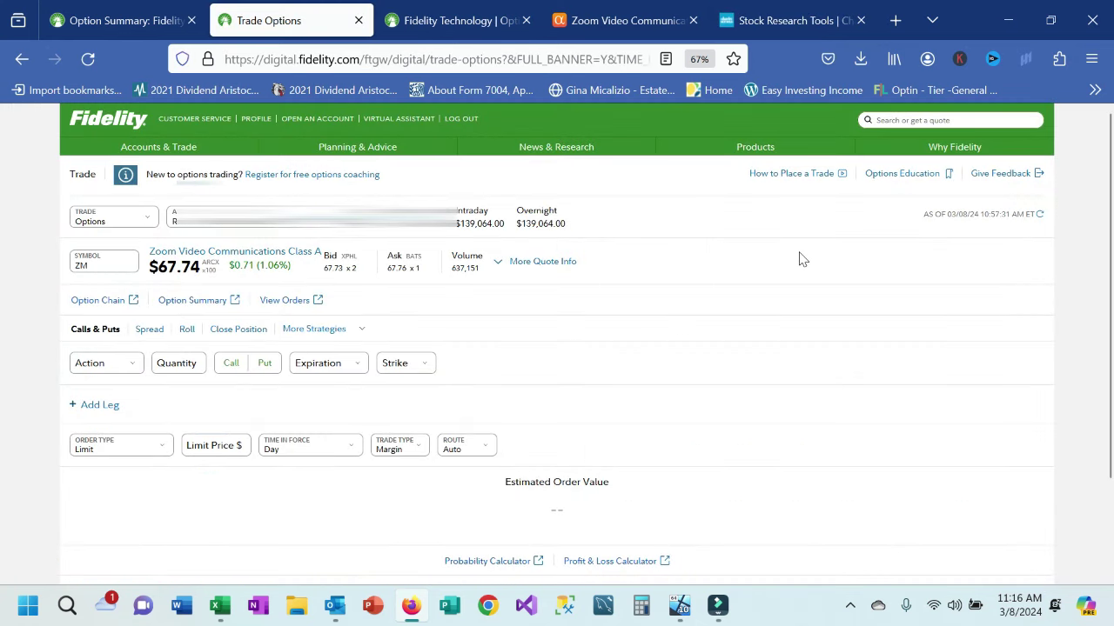
{"action": "left_click", "coordinate": [448, 21]}
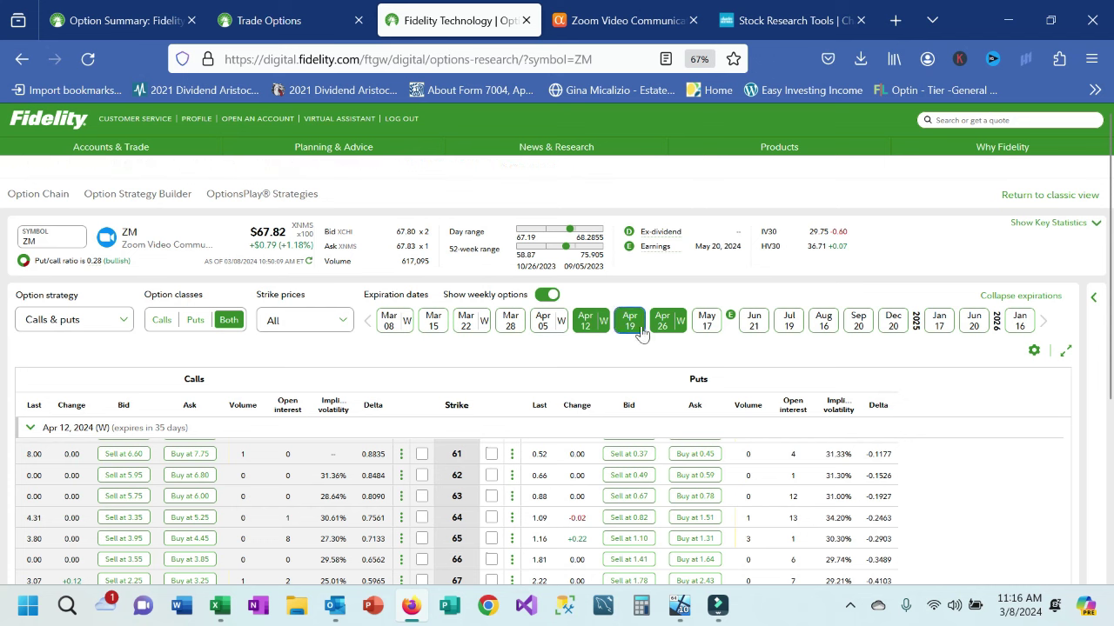
{"action": "left_click", "coordinate": [669, 330]}
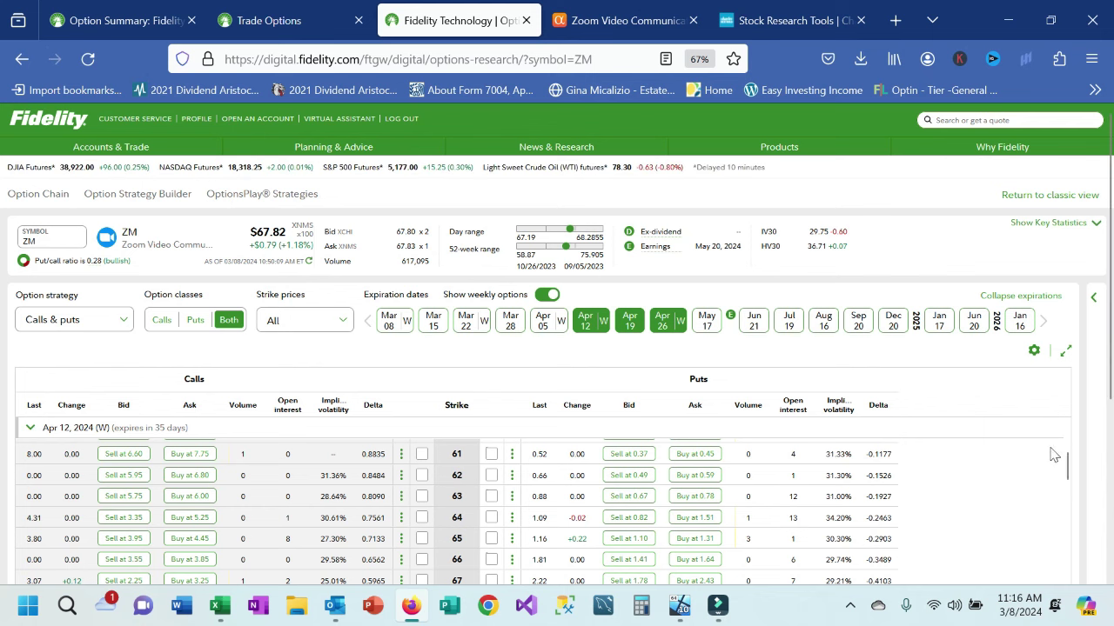
{"action": "scroll", "coordinate": [1044, 454], "scroll_direction": "down", "scroll_amount": 3}
{"action": "scroll", "coordinate": [1044, 453], "scroll_direction": "up", "scroll_amount": 3}
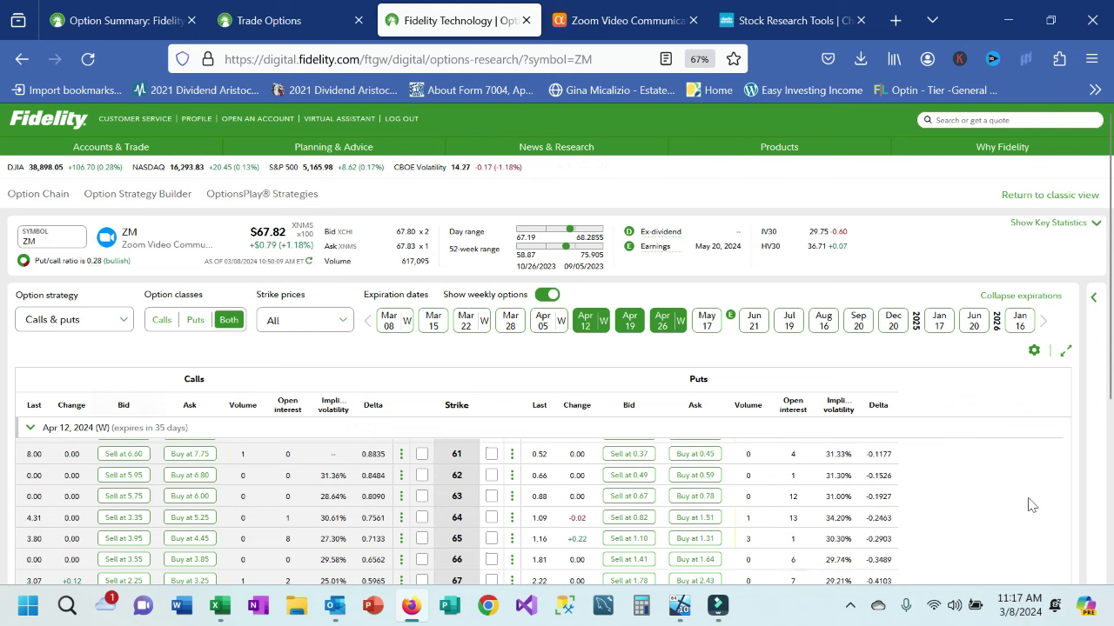
{"action": "mouse_move", "coordinate": [1070, 509]}
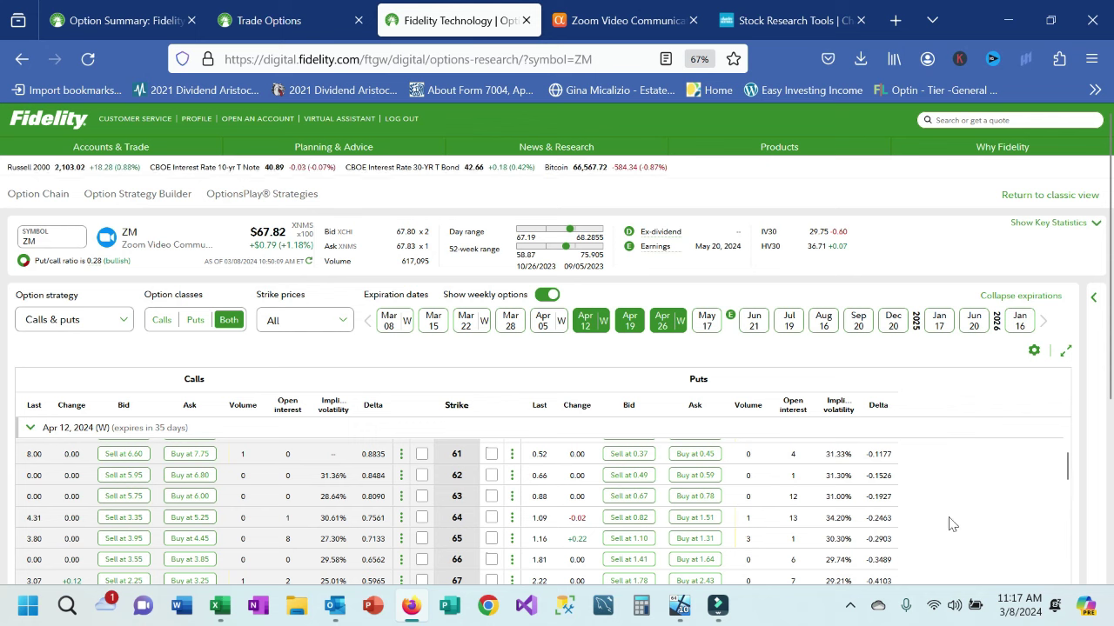
Scroll the option chain, then go back to the ZM Trade Options ticket quoted at $67.74
{"action": "scroll", "coordinate": [996, 522], "scroll_direction": "down", "scroll_amount": 3}
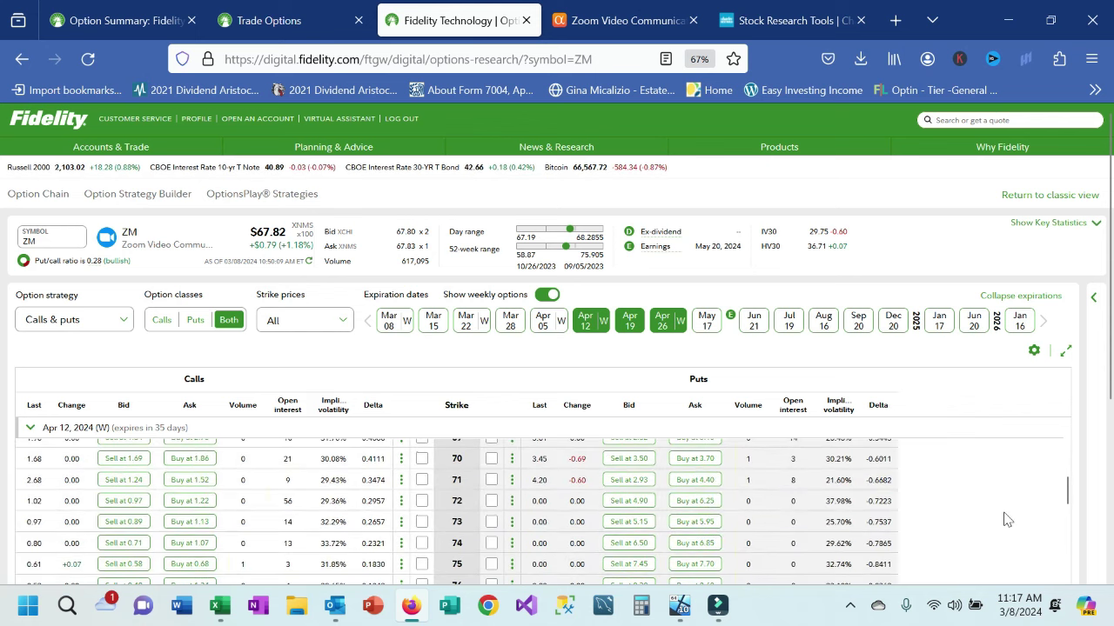
{"action": "scroll", "coordinate": [1006, 519], "scroll_direction": "down", "scroll_amount": 7}
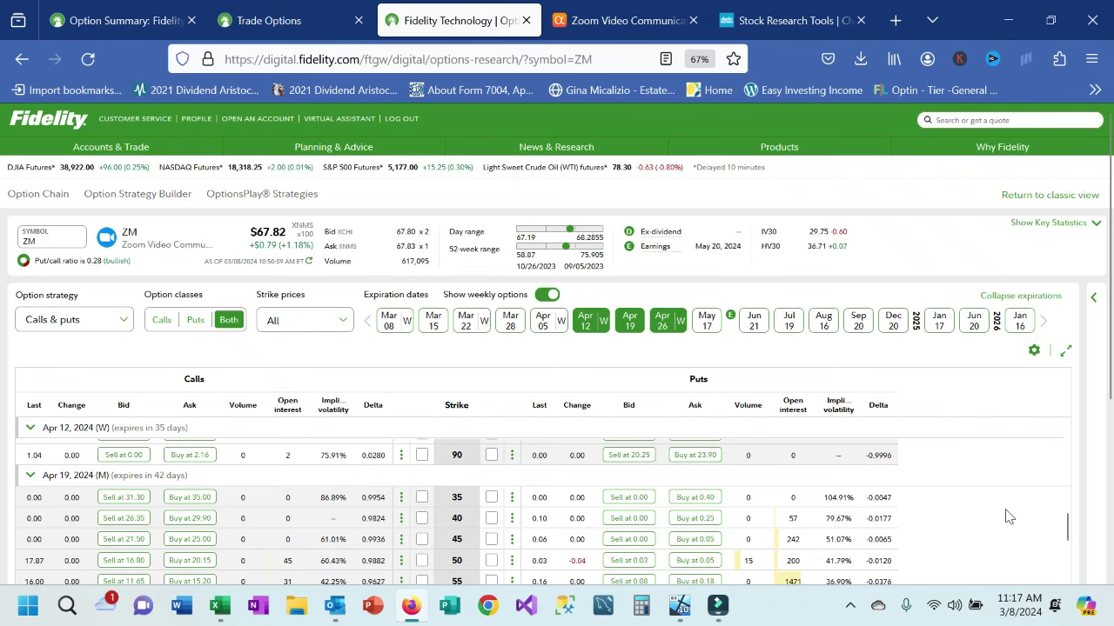
{"action": "scroll", "coordinate": [1105, 417], "scroll_direction": "down", "scroll_amount": 3}
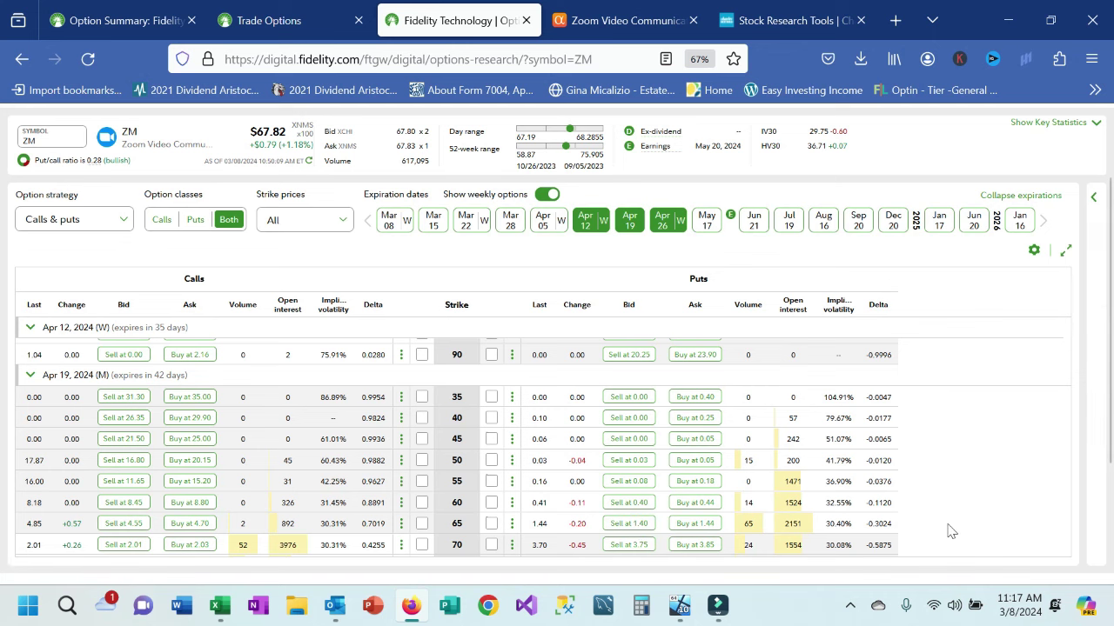
{"action": "left_click", "coordinate": [247, 39]}
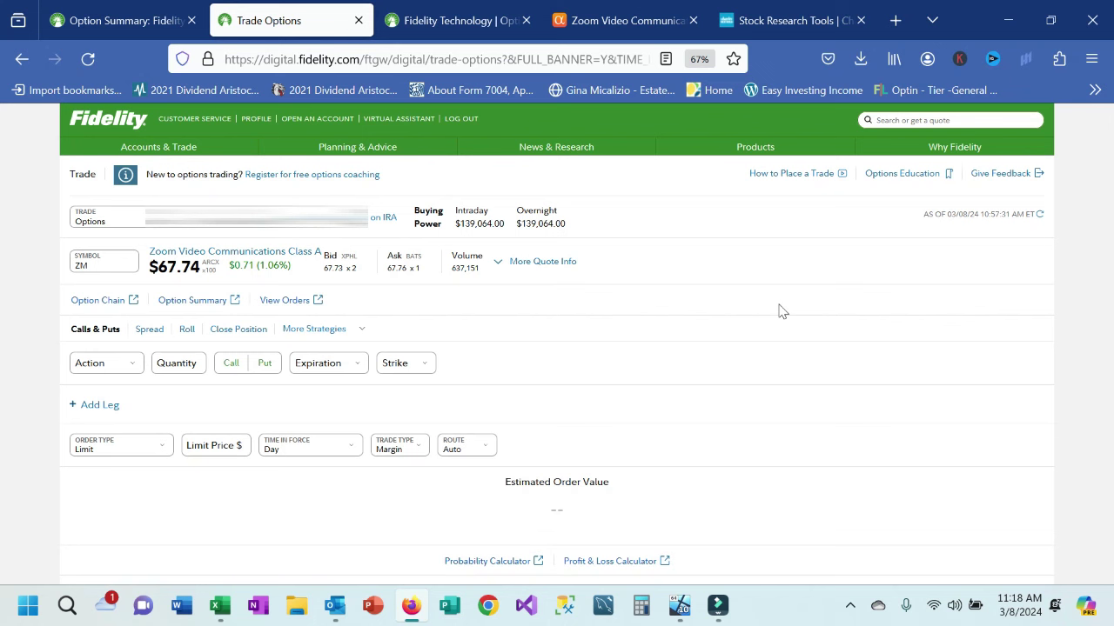
Make the ZM ticket Sell To Open 2 put contracts
{"action": "left_click", "coordinate": [123, 369]}
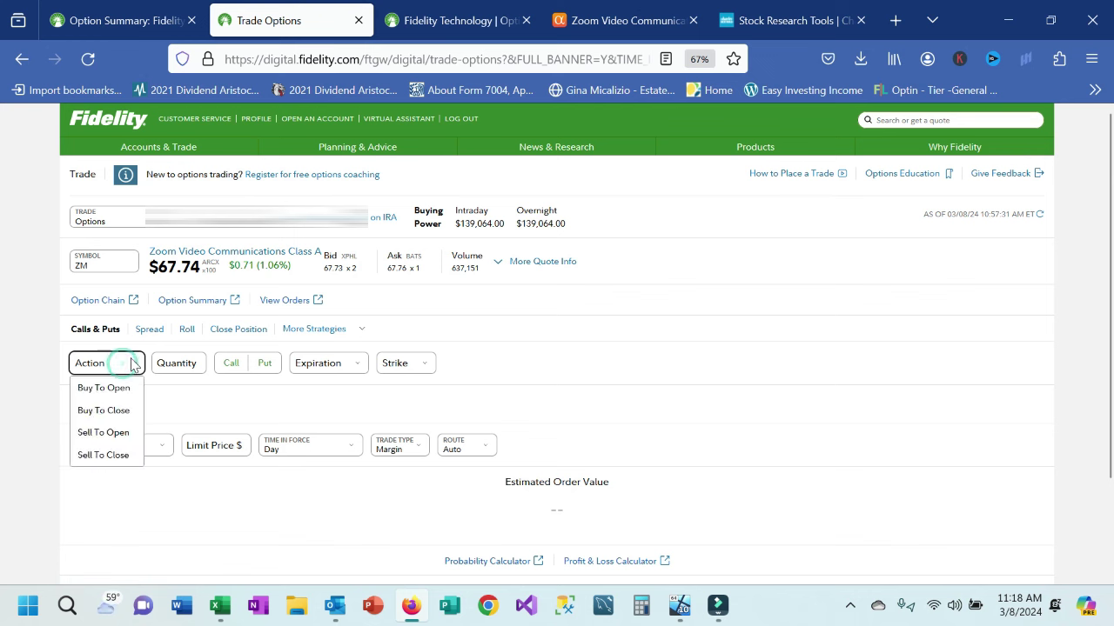
{"action": "left_click", "coordinate": [106, 432]}
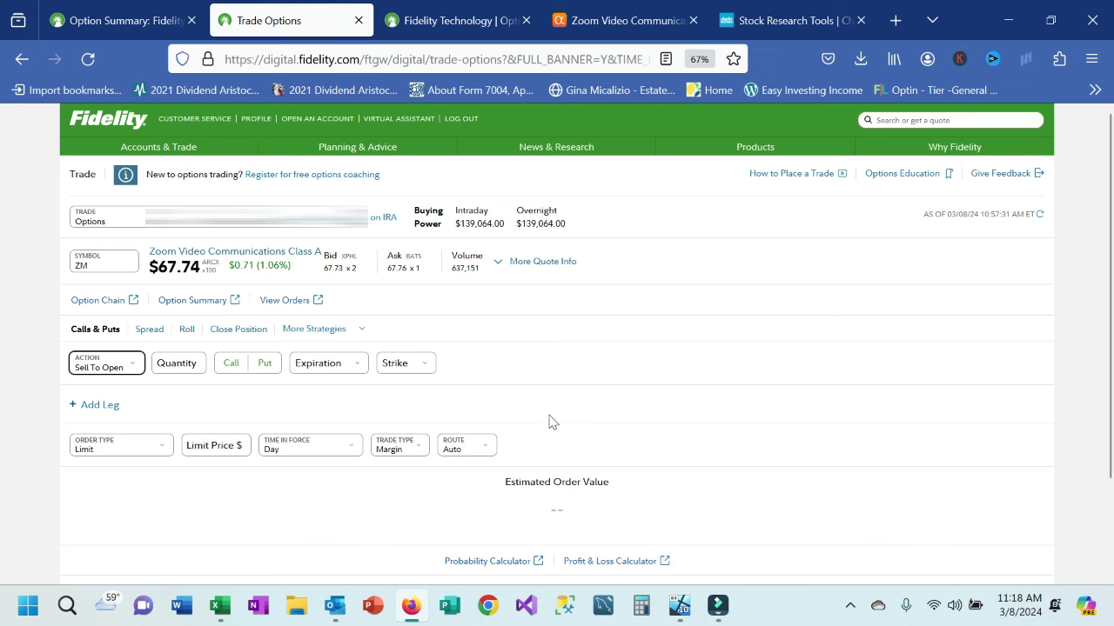
{"action": "left_click", "coordinate": [172, 367]}
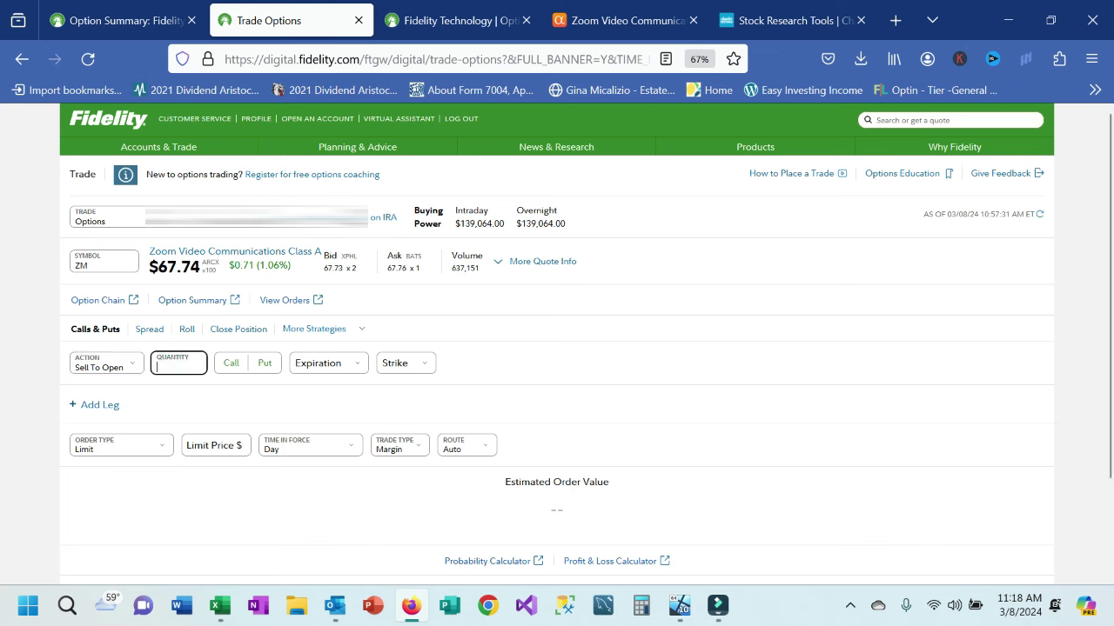
{"action": "type", "text": "2"}
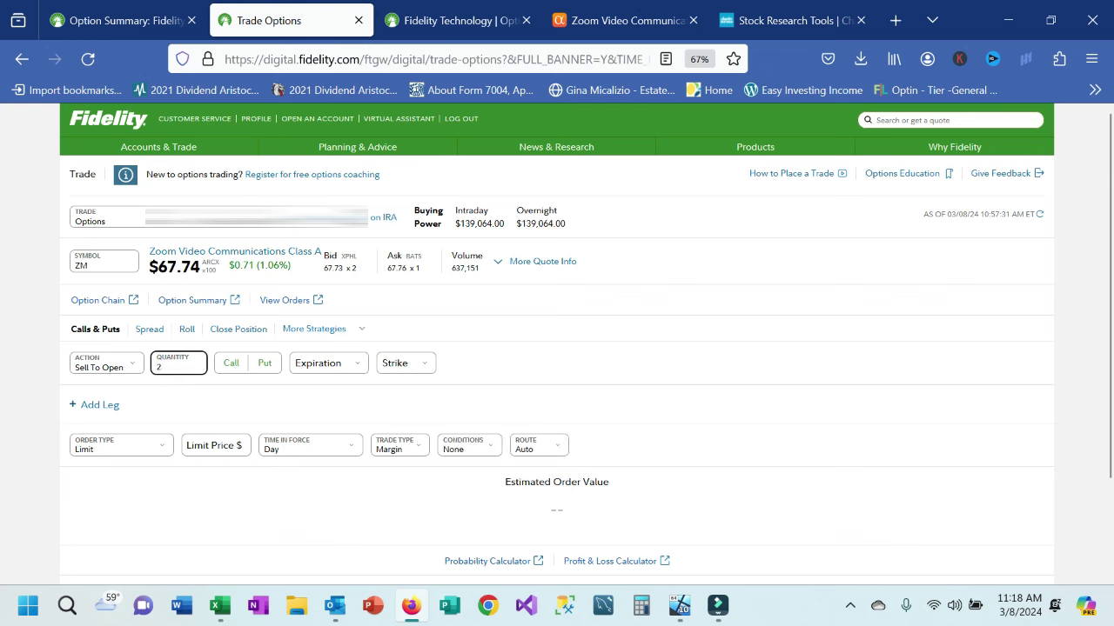
{"action": "left_click", "coordinate": [263, 364]}
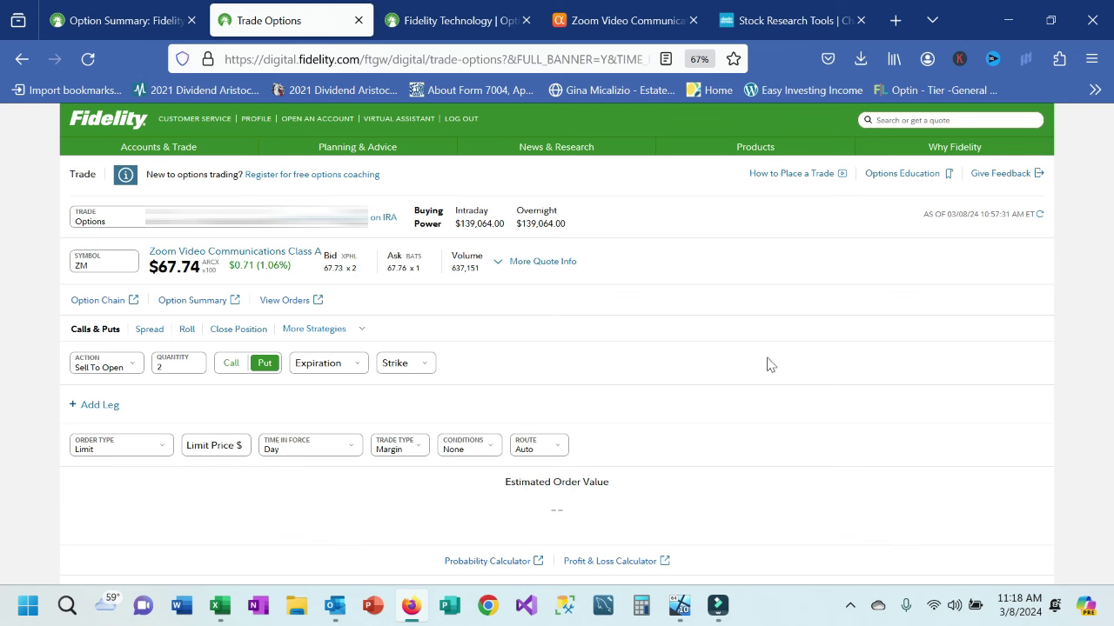
Choose the Apr 19, 2024 expiration, 65.00 strike, and a market order type
{"action": "left_click", "coordinate": [323, 369]}
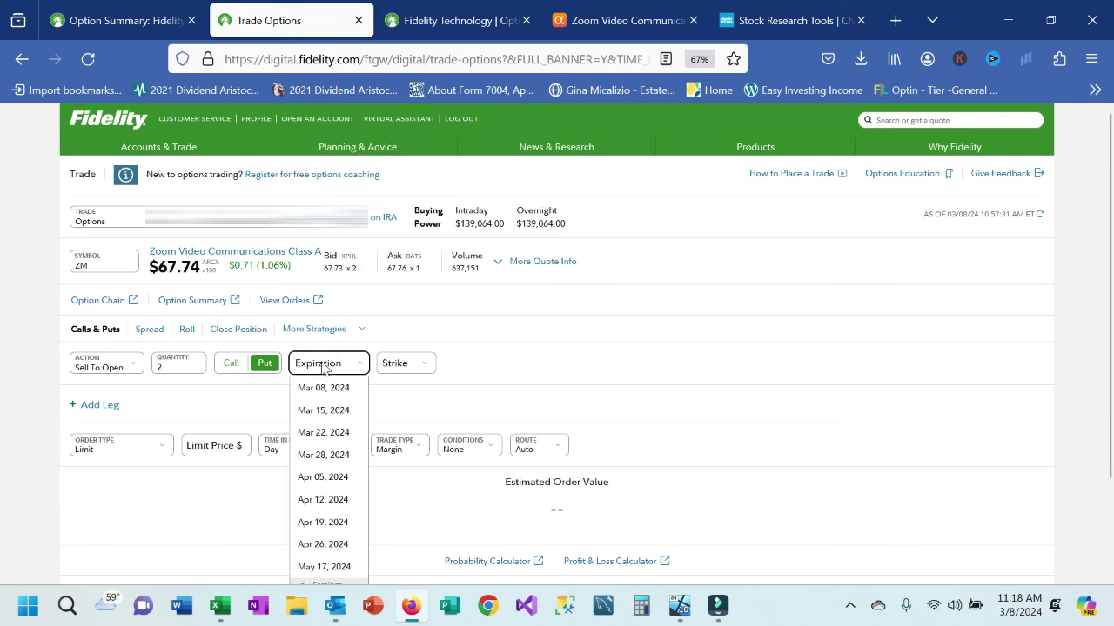
{"action": "left_click", "coordinate": [327, 522]}
{"action": "left_click", "coordinate": [404, 366]}
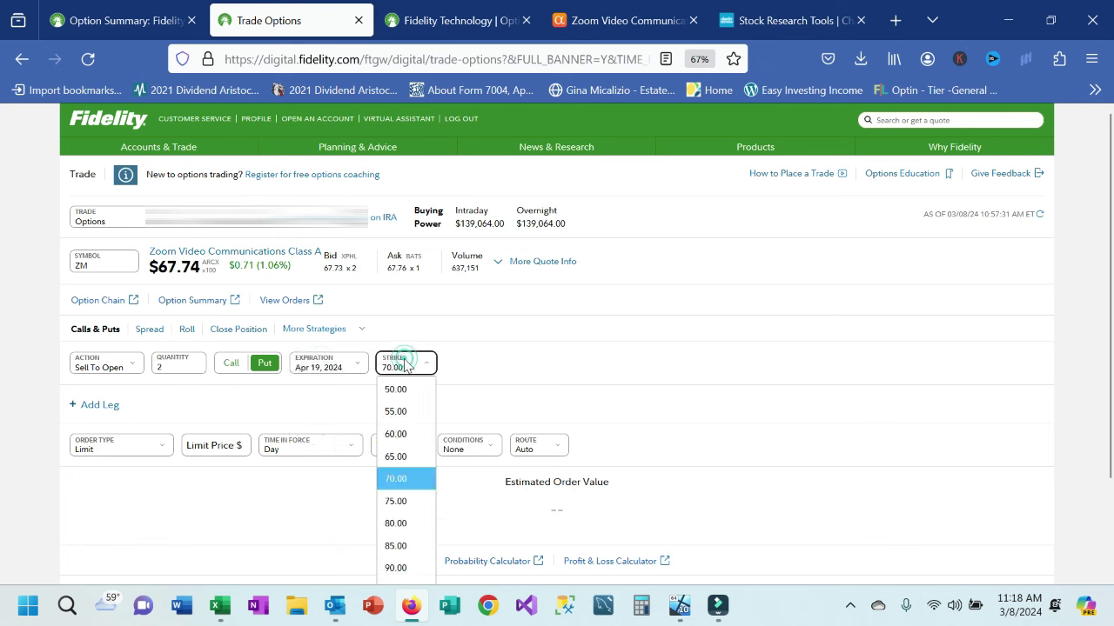
{"action": "left_click", "coordinate": [400, 447]}
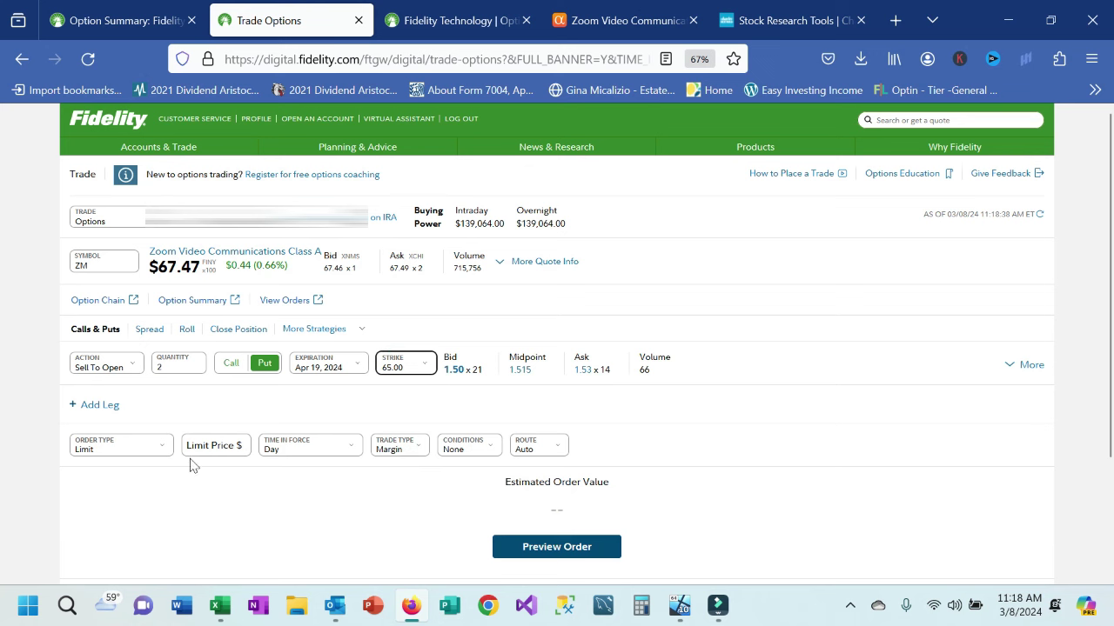
{"action": "left_click", "coordinate": [141, 451]}
{"action": "left_click", "coordinate": [114, 466]}
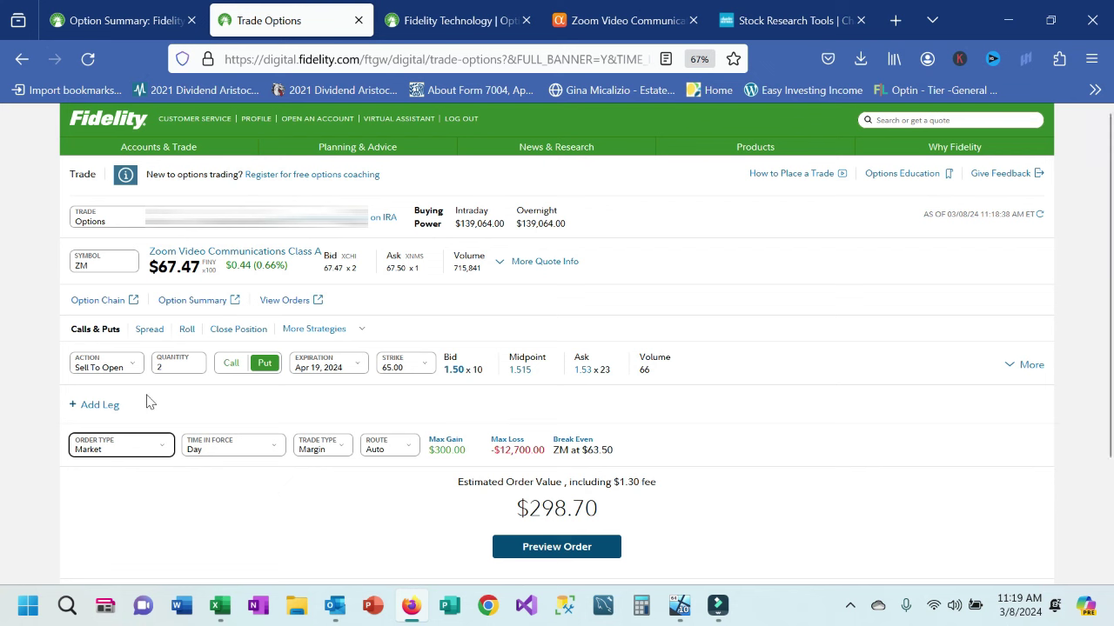
Switch to a limit order and try the 1.50 bid, then the 1.51 midpoint price
{"action": "left_click", "coordinate": [119, 448]}
{"action": "left_click", "coordinate": [91, 492]}
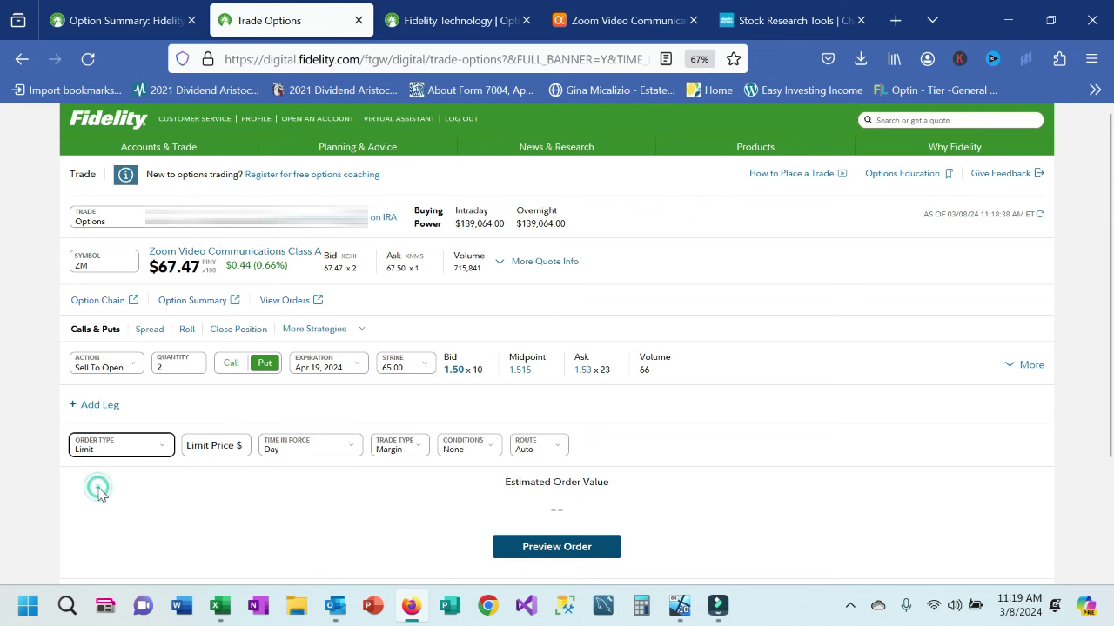
{"action": "left_click", "coordinate": [213, 445]}
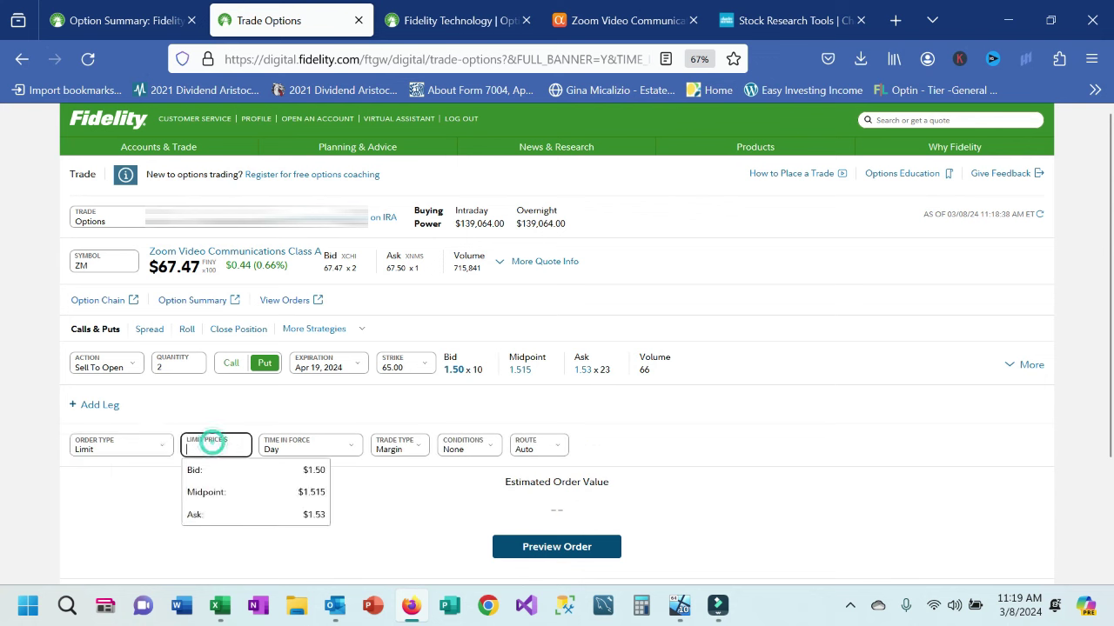
{"action": "left_click", "coordinate": [206, 472]}
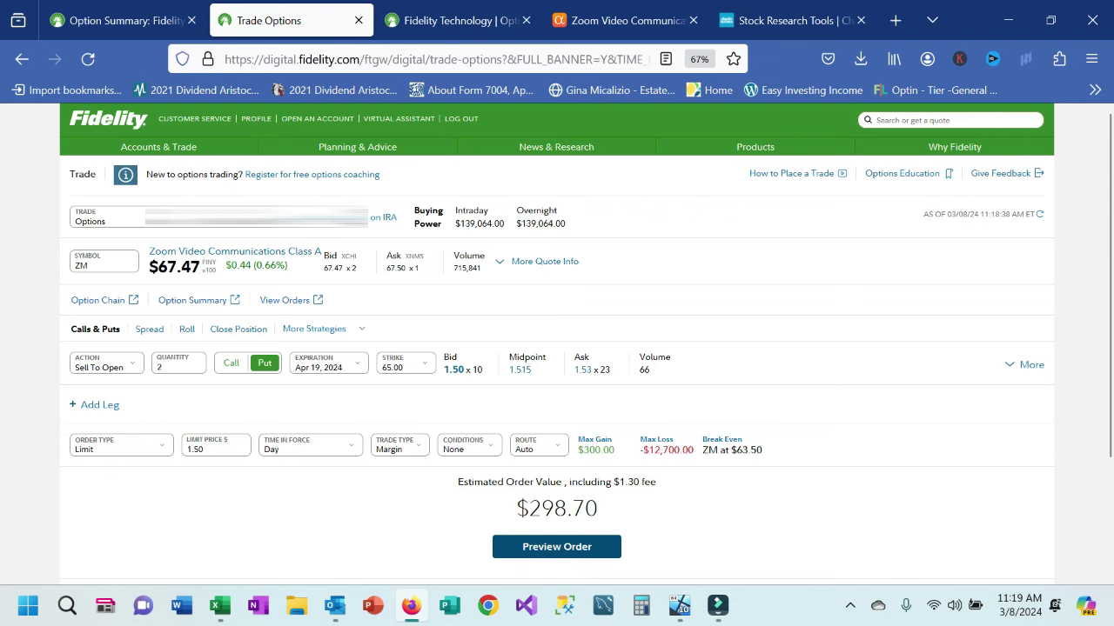
{"action": "left_click", "coordinate": [227, 448]}
{"action": "key", "text": "Down"}
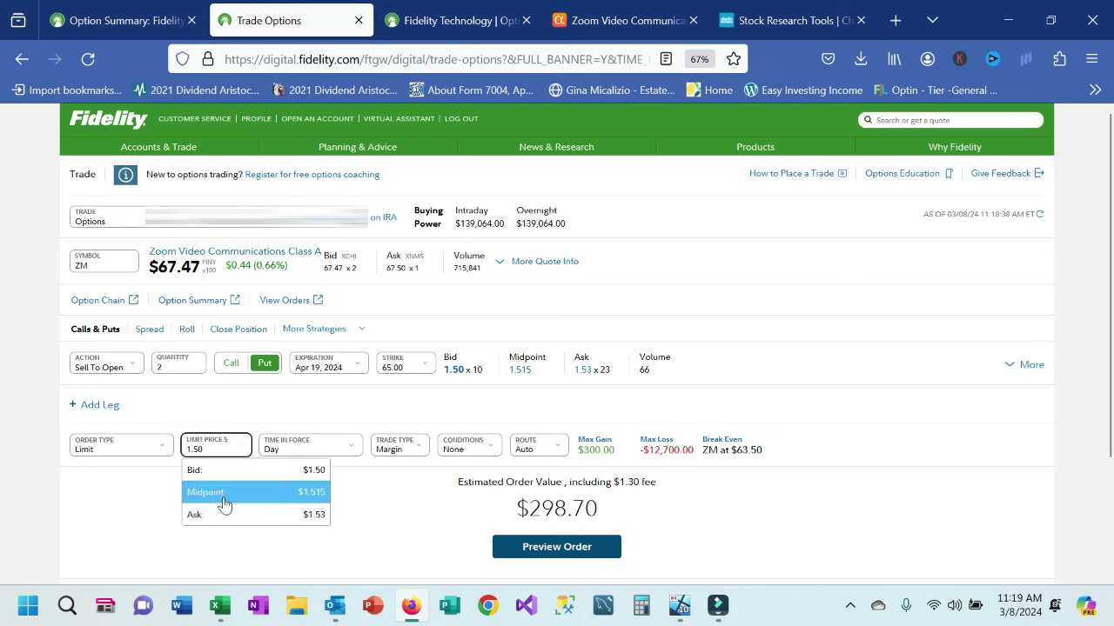
{"action": "key", "text": "Return"}
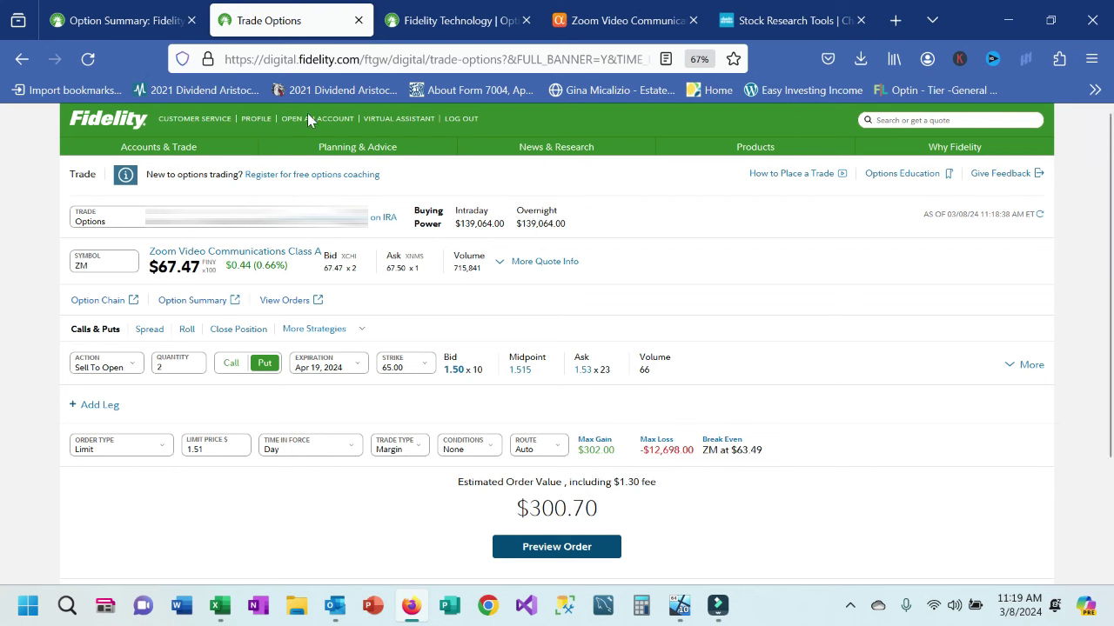
Reset the limit to the 1.50 bid, then revert to a market order estimated at $294.70
{"action": "left_click", "coordinate": [217, 449]}
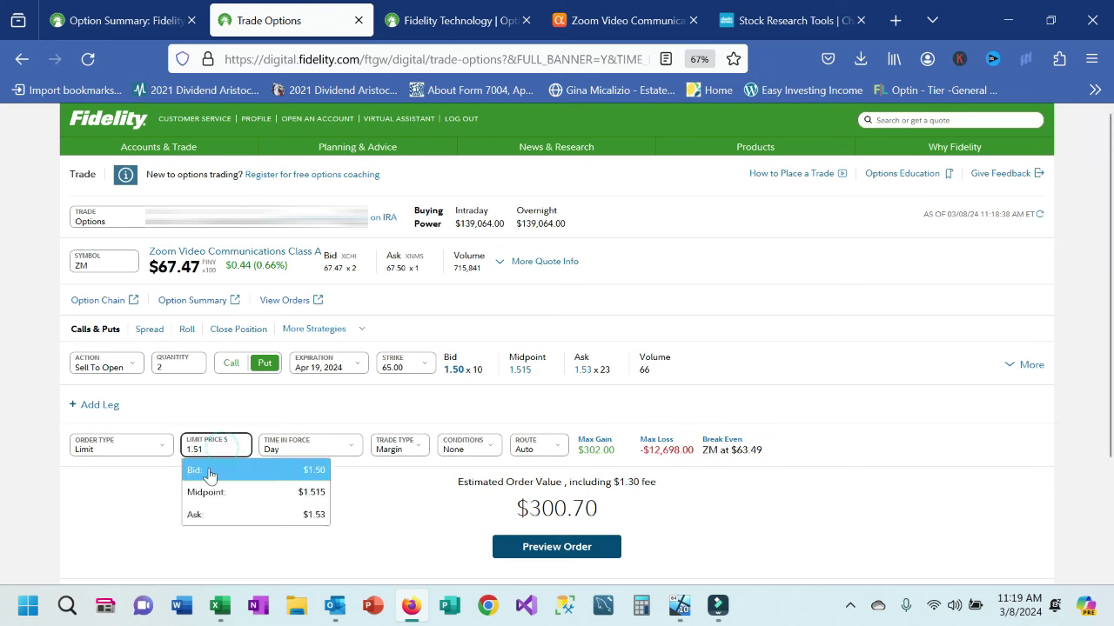
{"action": "left_click", "coordinate": [194, 466]}
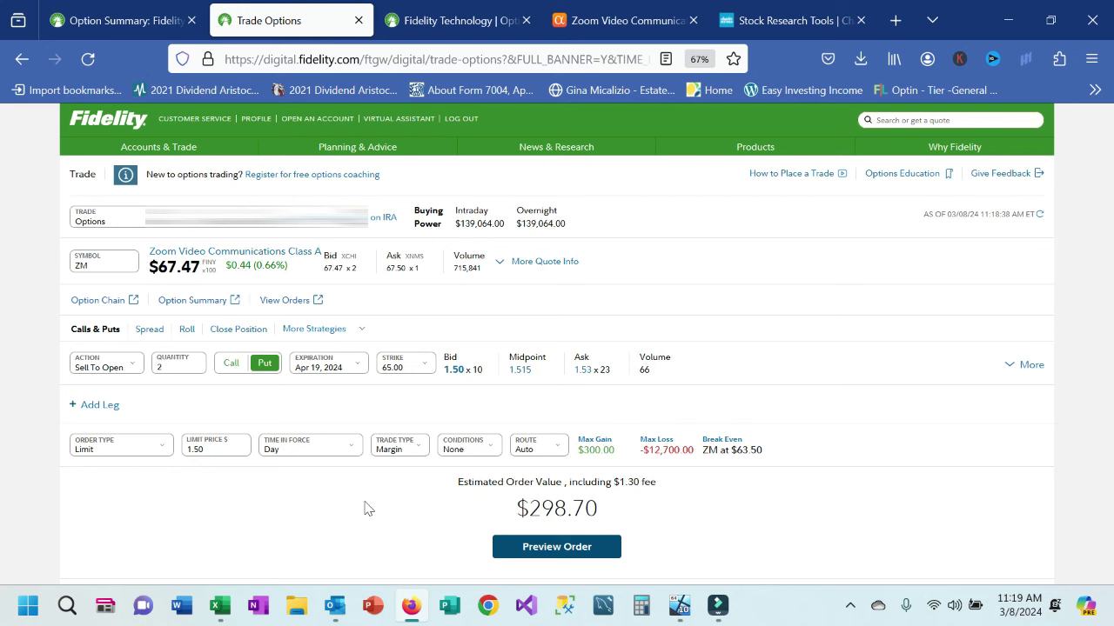
{"action": "left_click", "coordinate": [126, 448]}
{"action": "left_click", "coordinate": [100, 472]}
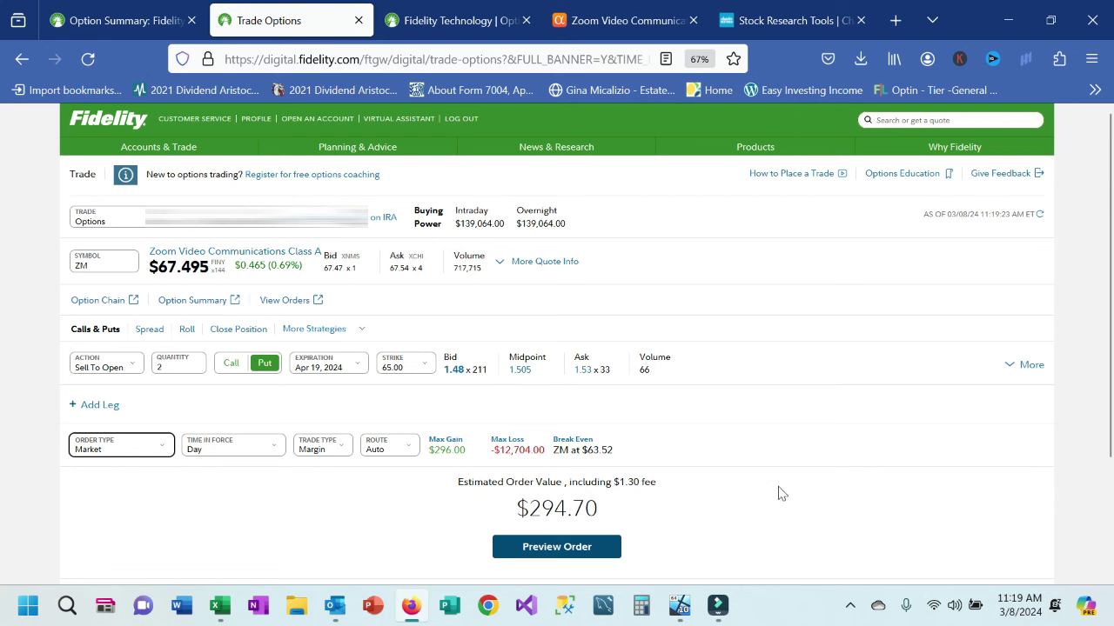
Open Calculator and compute 294 ÷ 6500
{"action": "left_click", "coordinate": [642, 606]}
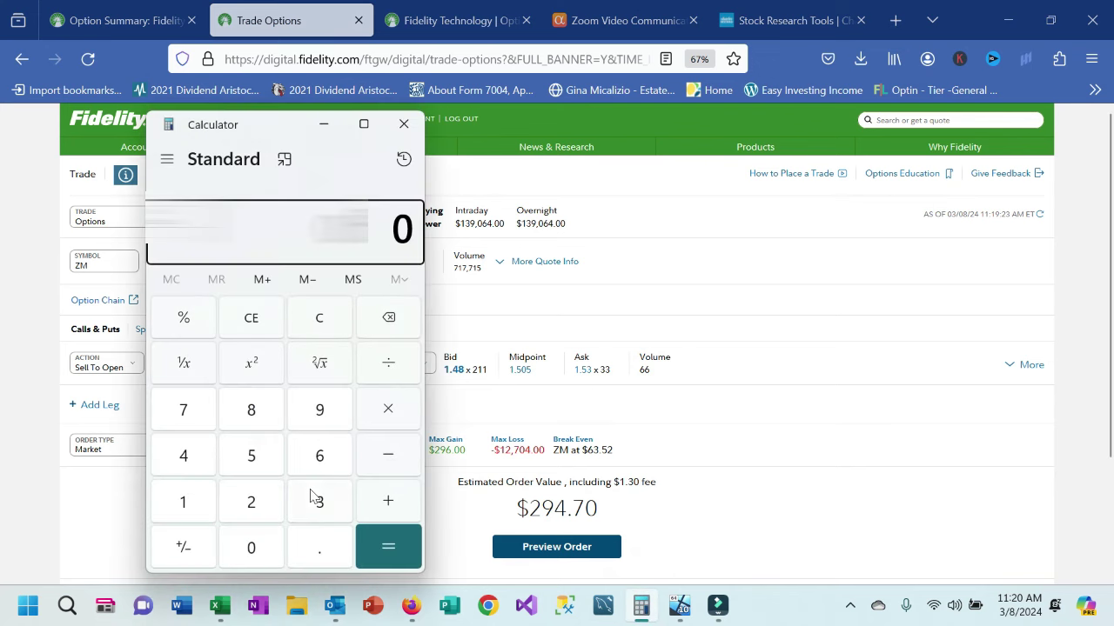
{"action": "left_click", "coordinate": [261, 502]}
{"action": "left_click", "coordinate": [320, 408]}
{"action": "left_click", "coordinate": [180, 451]}
{"action": "left_click", "coordinate": [388, 374]}
{"action": "left_click", "coordinate": [317, 455]}
{"action": "left_click", "coordinate": [263, 461]}
{"action": "left_click", "coordinate": [249, 545]}
{"action": "left_click", "coordinate": [250, 546]}
{"action": "left_click", "coordinate": [380, 556]}
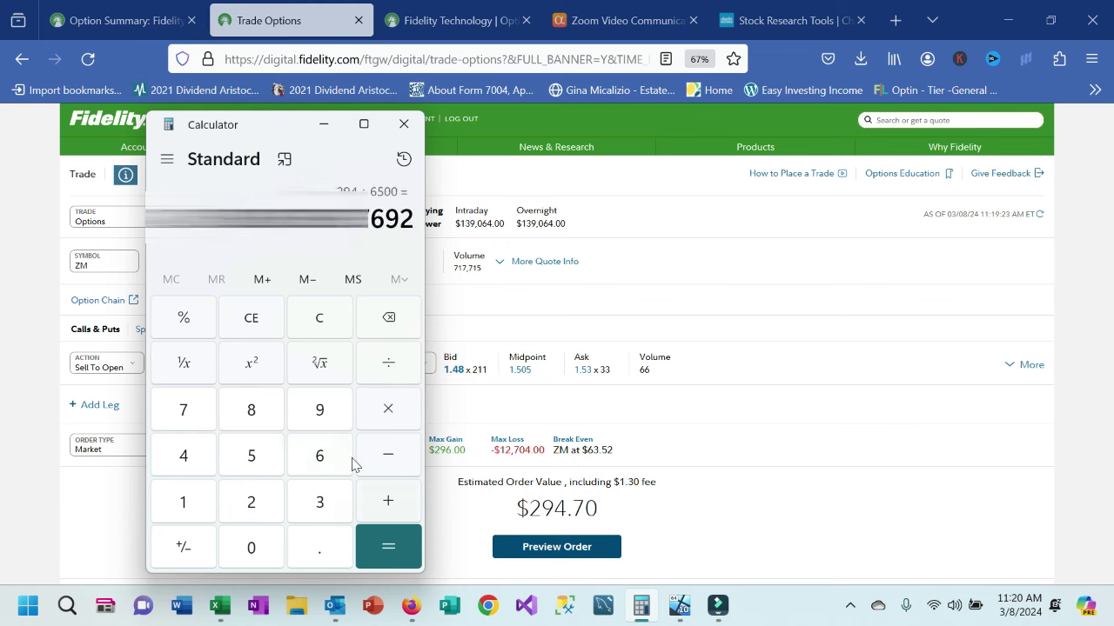
Multiply that result by 365 and divide by 44, giving about 0.3752
{"action": "left_click_drag", "start_coordinate": [261, 129], "coordinate": [479, 135]}
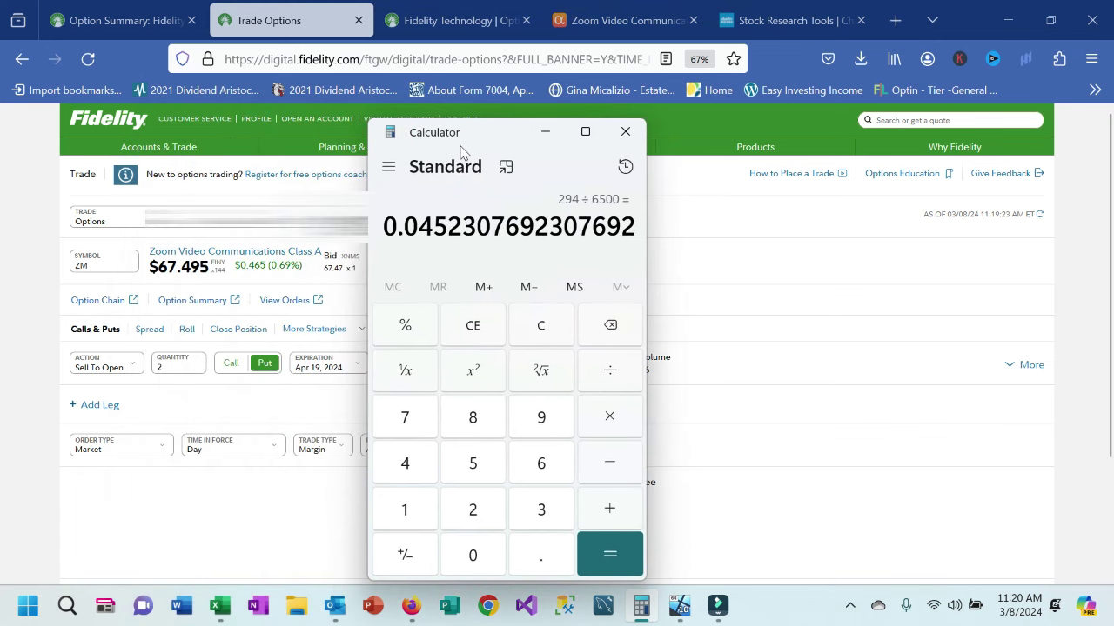
{"action": "left_click", "coordinate": [609, 419]}
{"action": "left_click", "coordinate": [541, 510]}
{"action": "left_click", "coordinate": [541, 462]}
{"action": "left_click", "coordinate": [472, 463]}
{"action": "left_click", "coordinate": [610, 370]}
{"action": "double_click", "coordinate": [405, 462]}
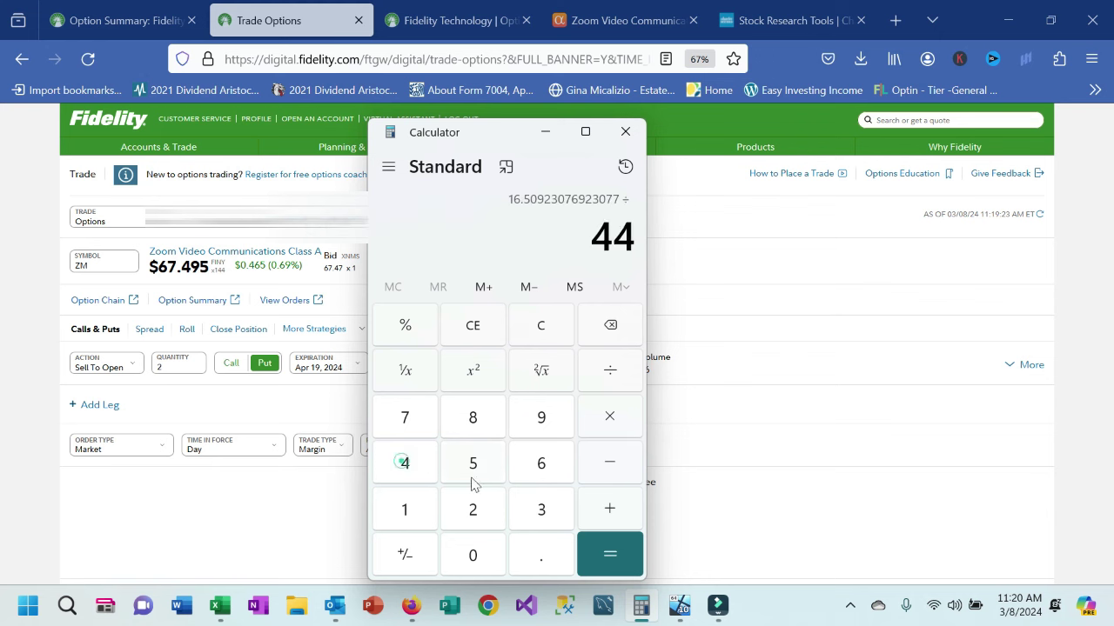
{"action": "left_click", "coordinate": [581, 566]}
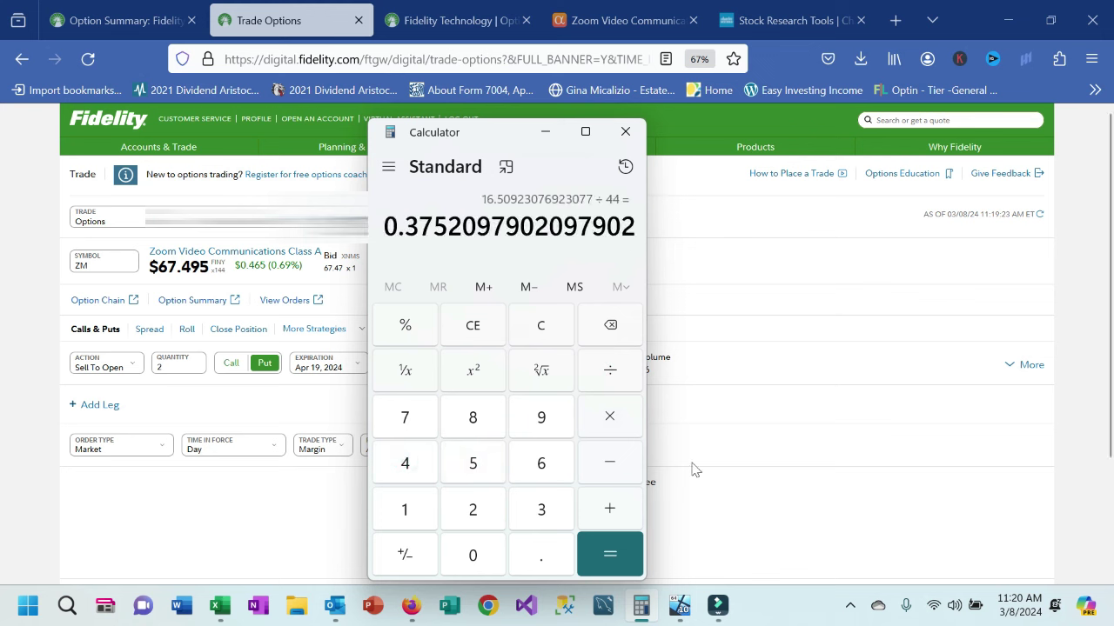
Close the Calculator to return to the ZM trade ticket
{"action": "left_click", "coordinate": [624, 132]}
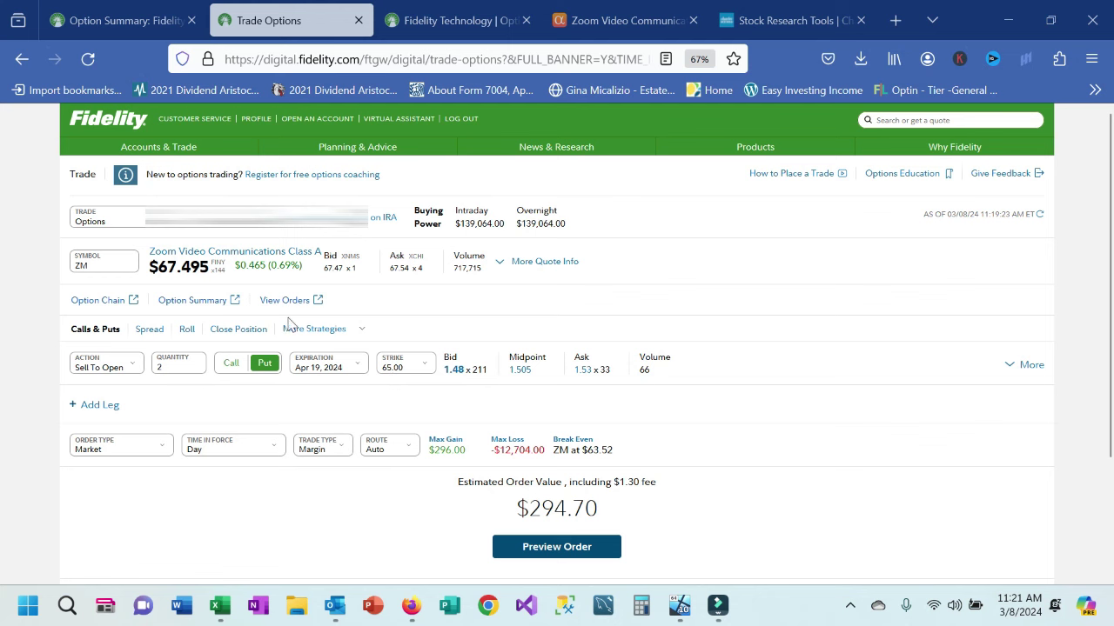
Add a second leg for a spread, making the first leg Buy To Open 2 puts
{"action": "left_click", "coordinate": [103, 405]}
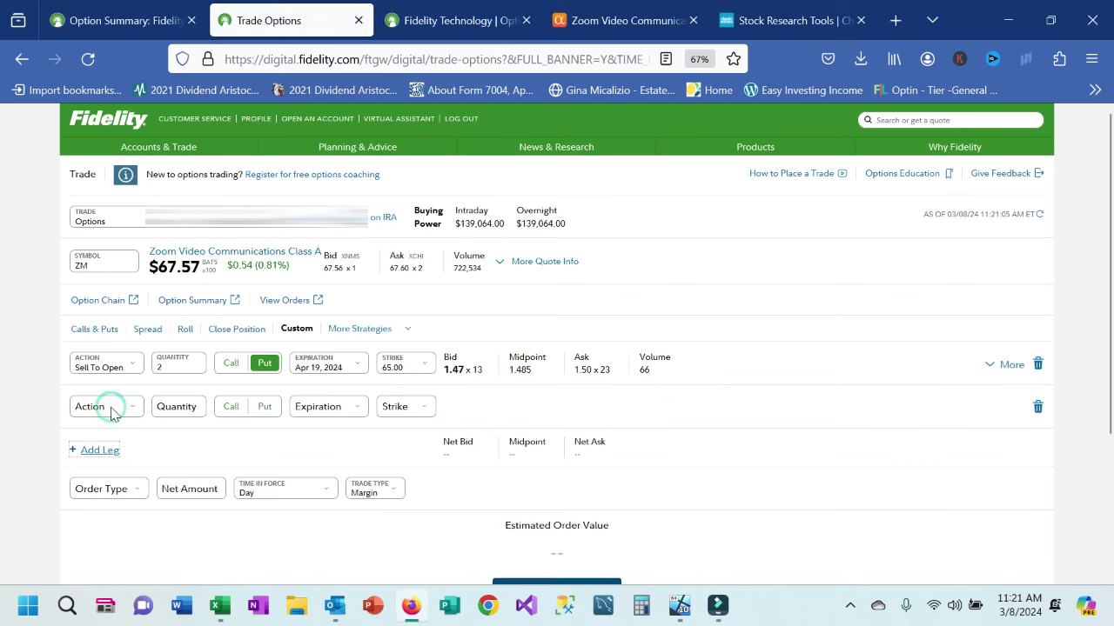
{"action": "left_click", "coordinate": [148, 329]}
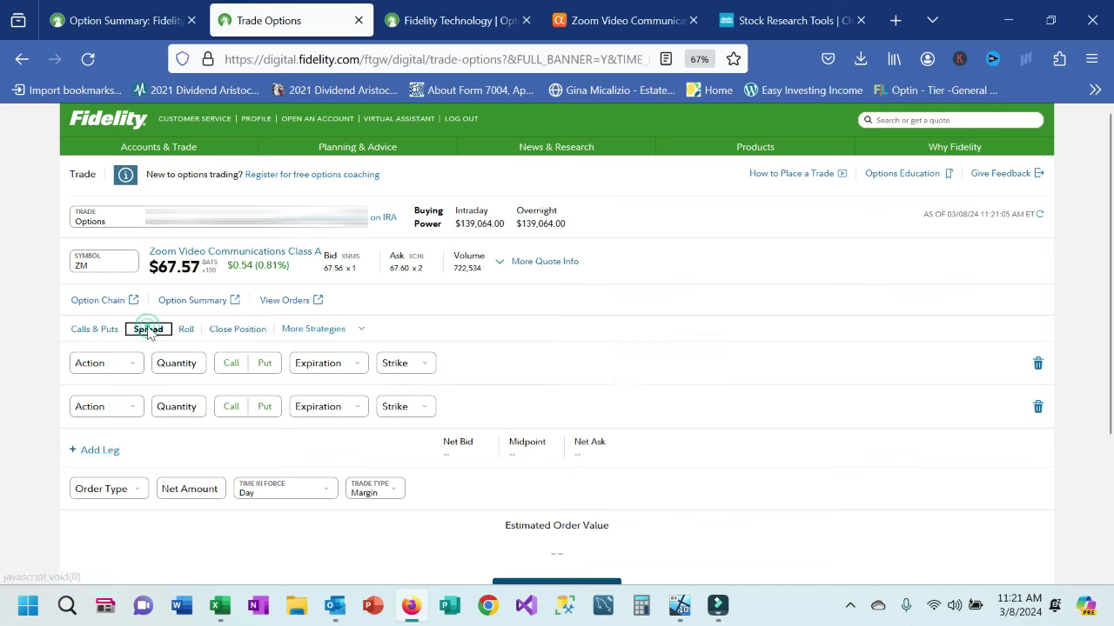
{"action": "left_click", "coordinate": [107, 363]}
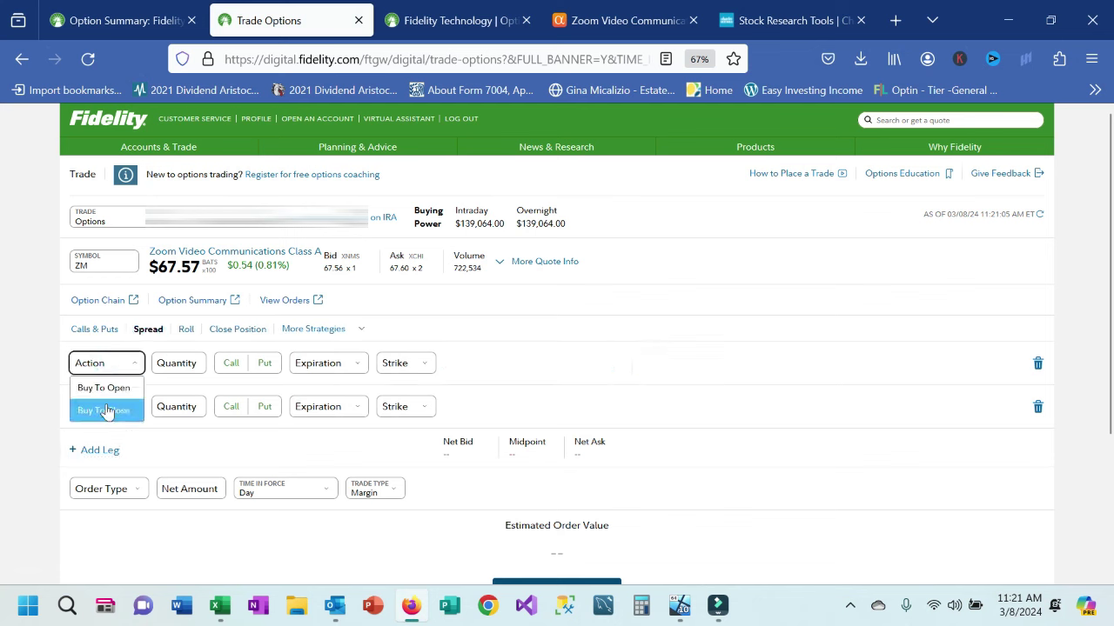
{"action": "left_click", "coordinate": [107, 388]}
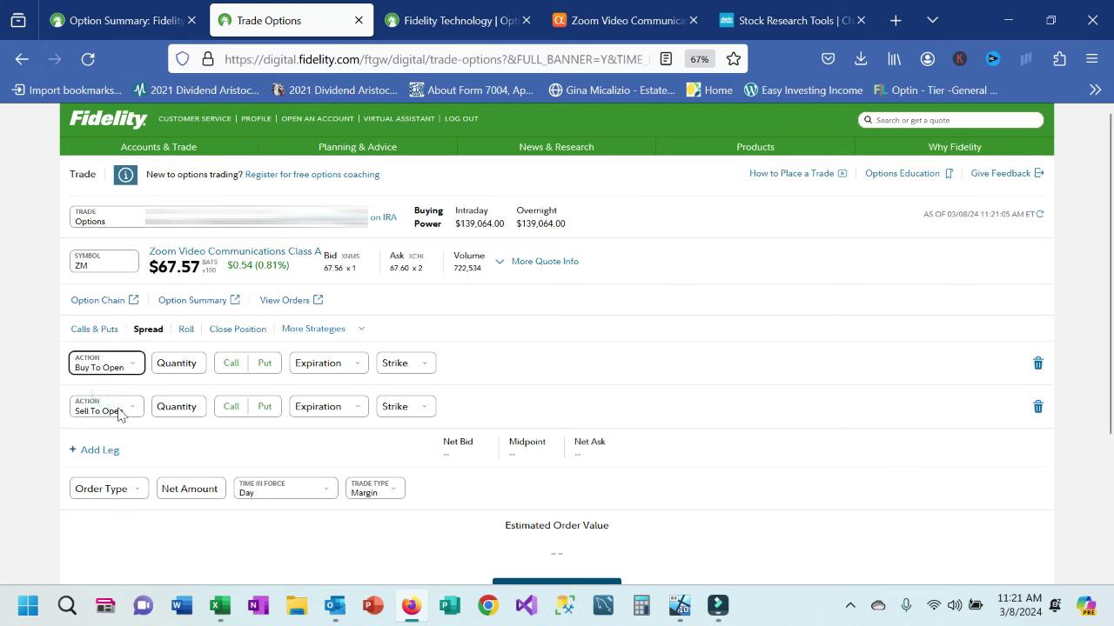
{"action": "left_click", "coordinate": [174, 364]}
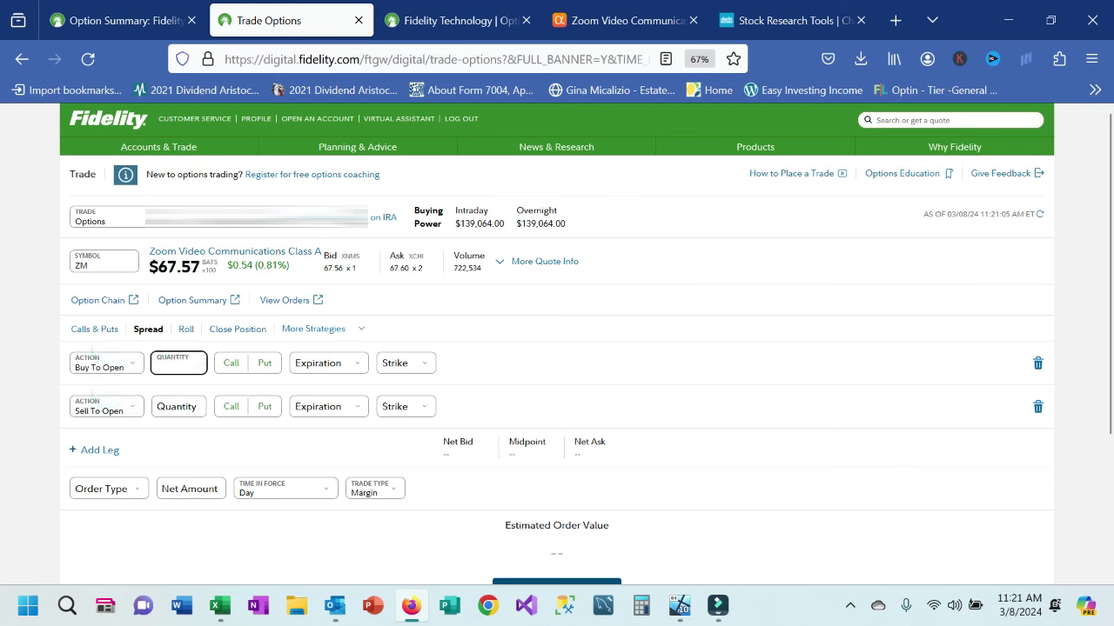
{"action": "type", "text": "2"}
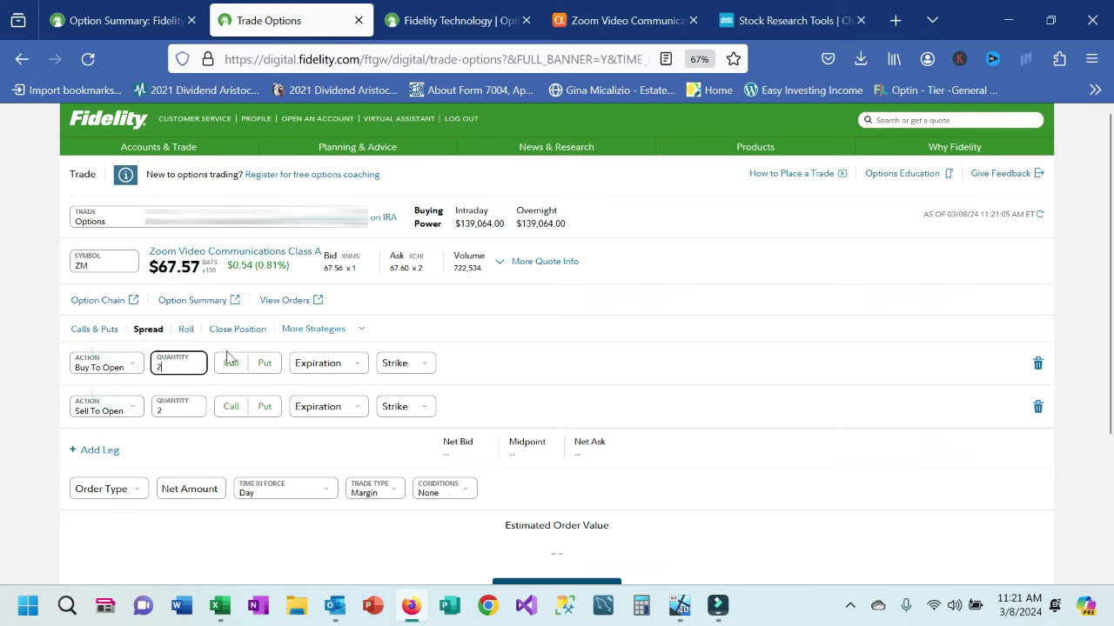
{"action": "left_click", "coordinate": [266, 366]}
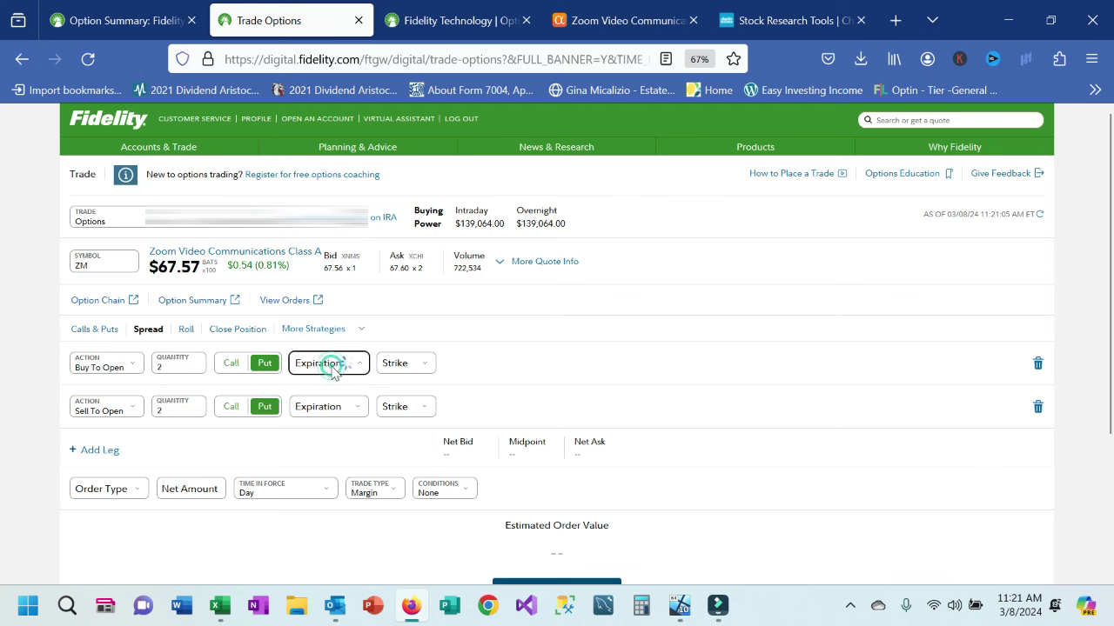
Use the Apr 19, 2024 expiration, buying the 45.00 put and selling the 65.00 put
{"action": "left_click", "coordinate": [333, 366]}
{"action": "left_click", "coordinate": [327, 522]}
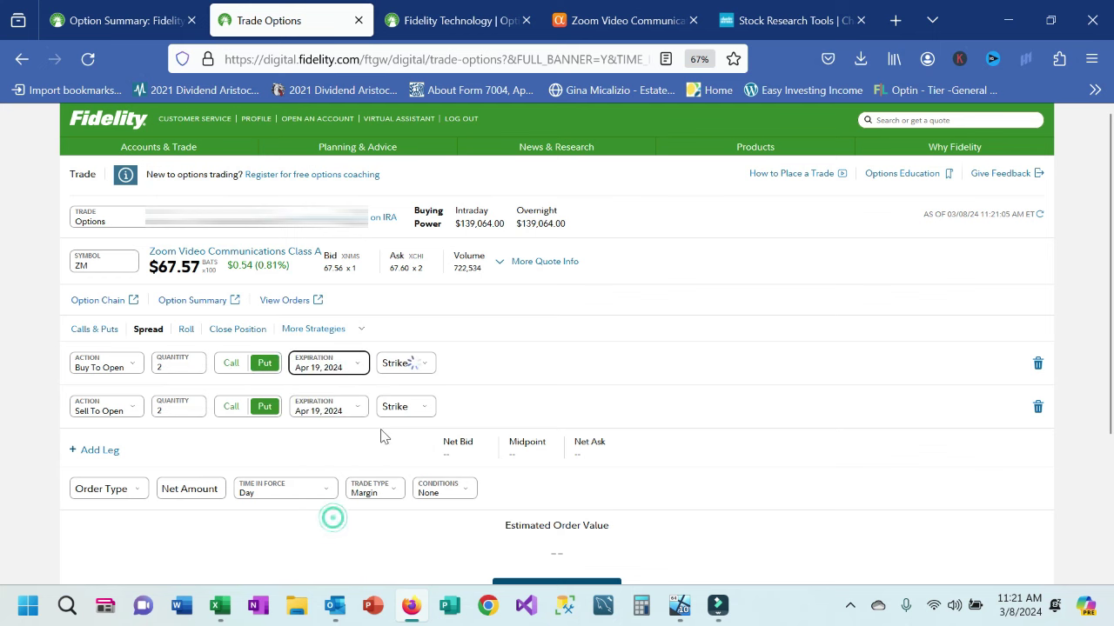
{"action": "left_click", "coordinate": [409, 365]}
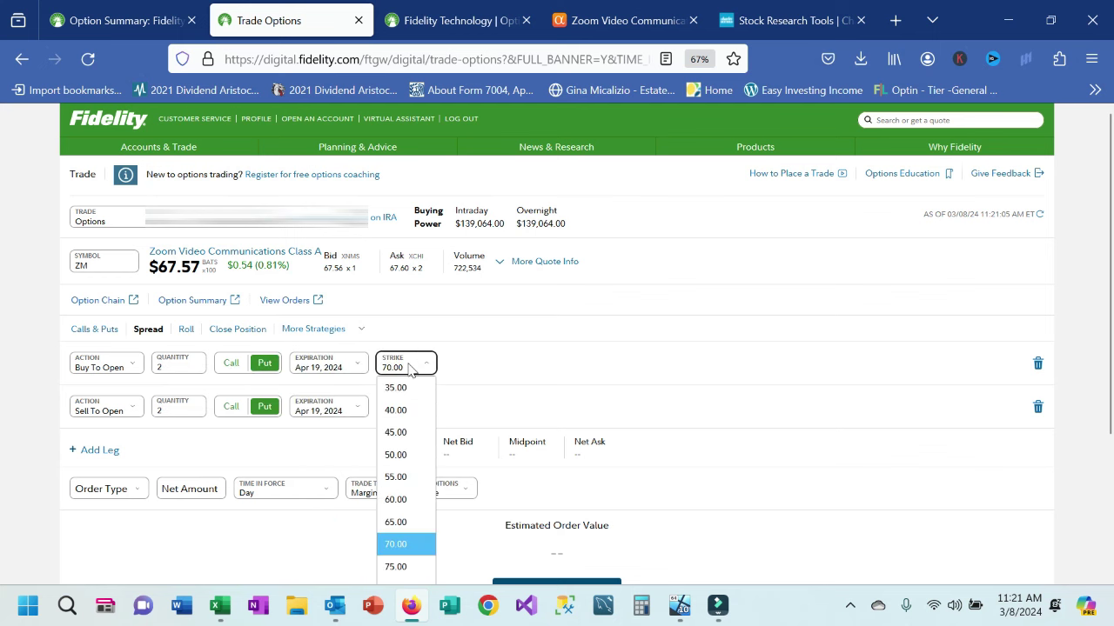
{"action": "left_click", "coordinate": [397, 523]}
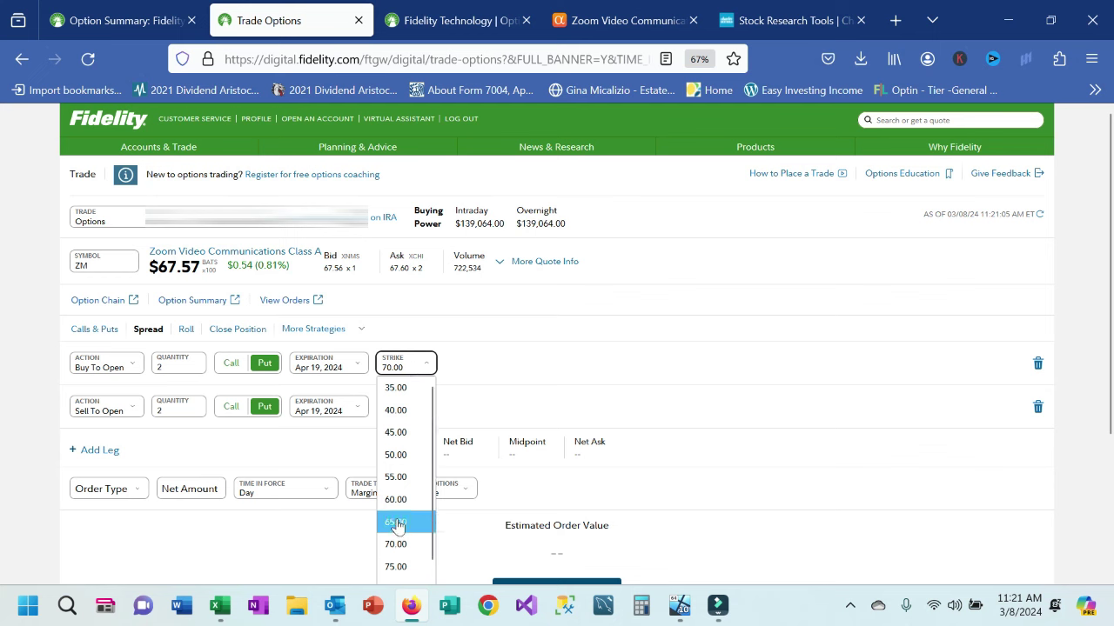
{"action": "left_click", "coordinate": [396, 433]}
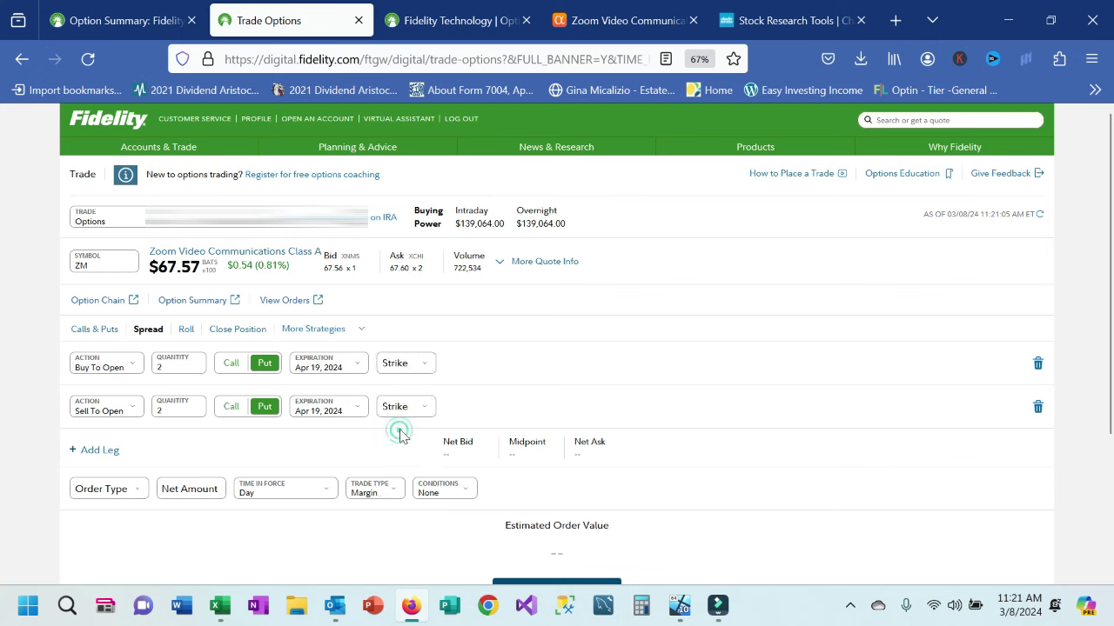
{"action": "left_click", "coordinate": [418, 363]}
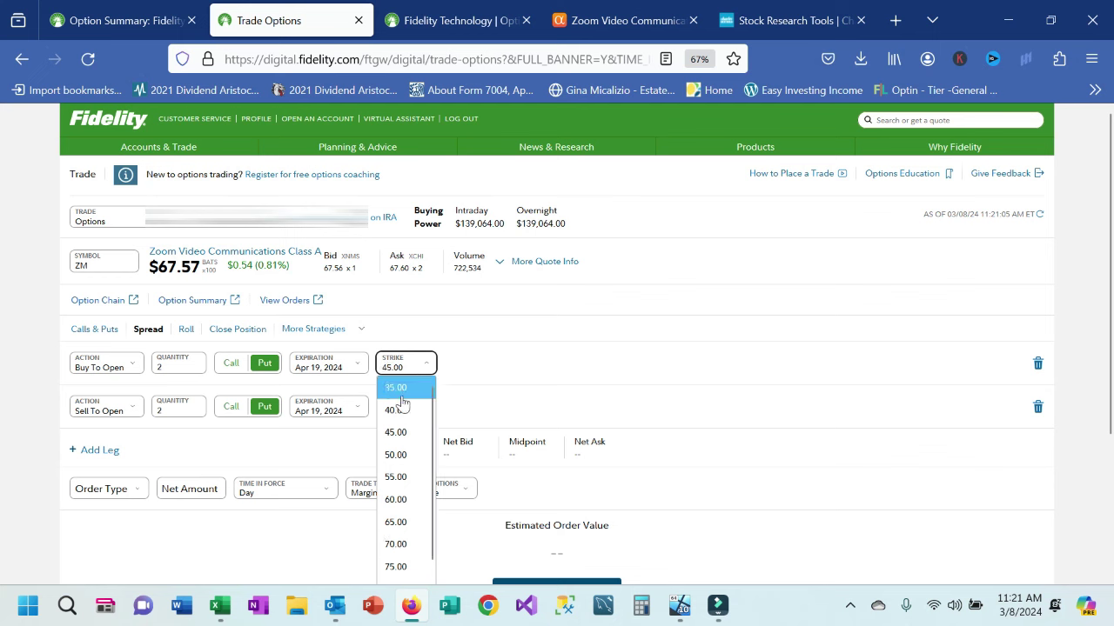
{"action": "left_click", "coordinate": [401, 435]}
{"action": "left_click", "coordinate": [402, 406]}
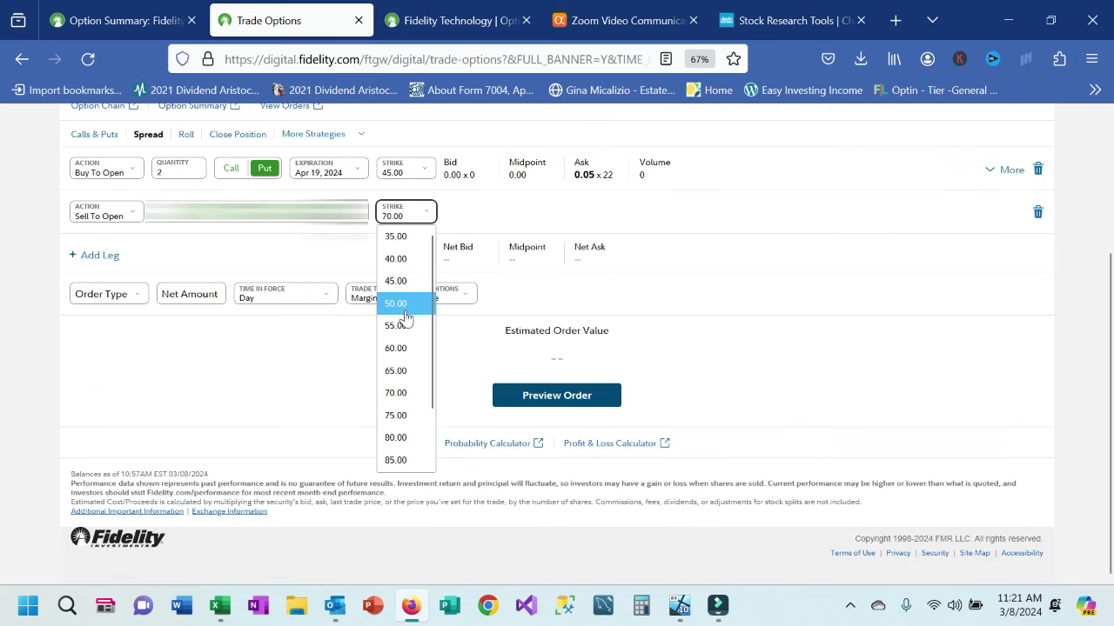
{"action": "left_click", "coordinate": [396, 371]}
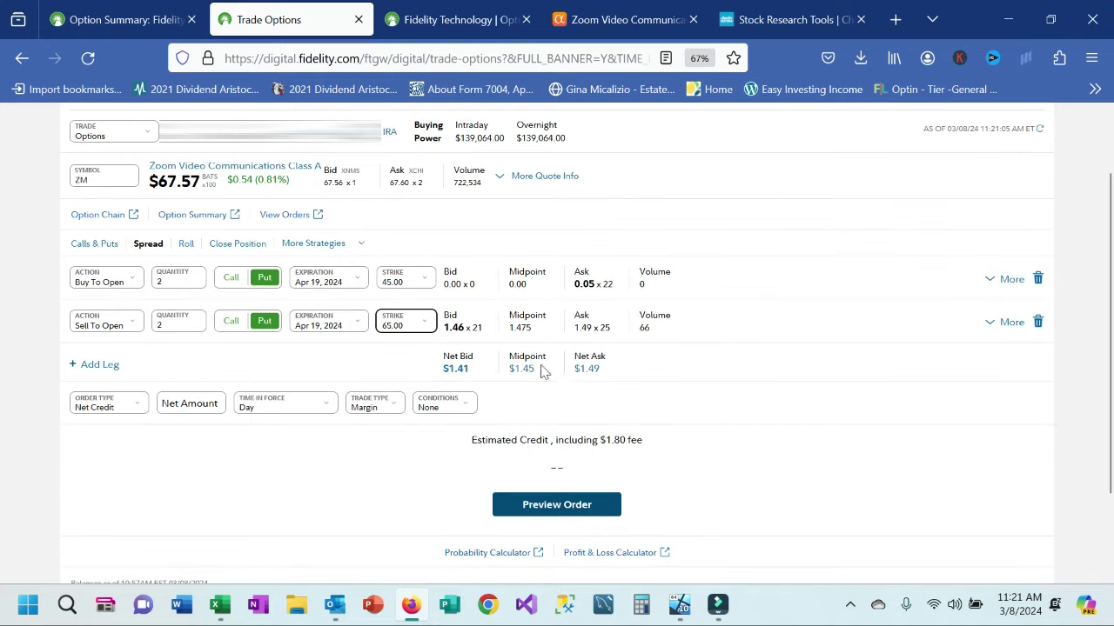
Set the spread to a Net Credit limit at the 1.45 midpoint, estimating a $287.40 credit
{"action": "scroll", "coordinate": [828, 355], "scroll_direction": "up", "scroll_amount": 2}
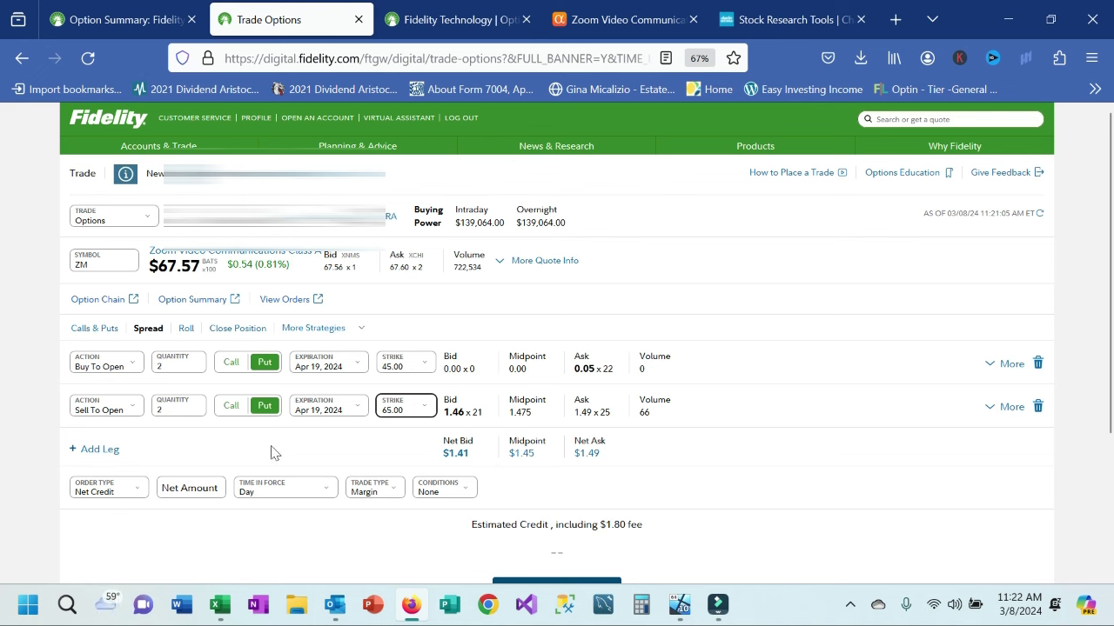
{"action": "left_click", "coordinate": [111, 492]}
{"action": "left_click", "coordinate": [179, 488]}
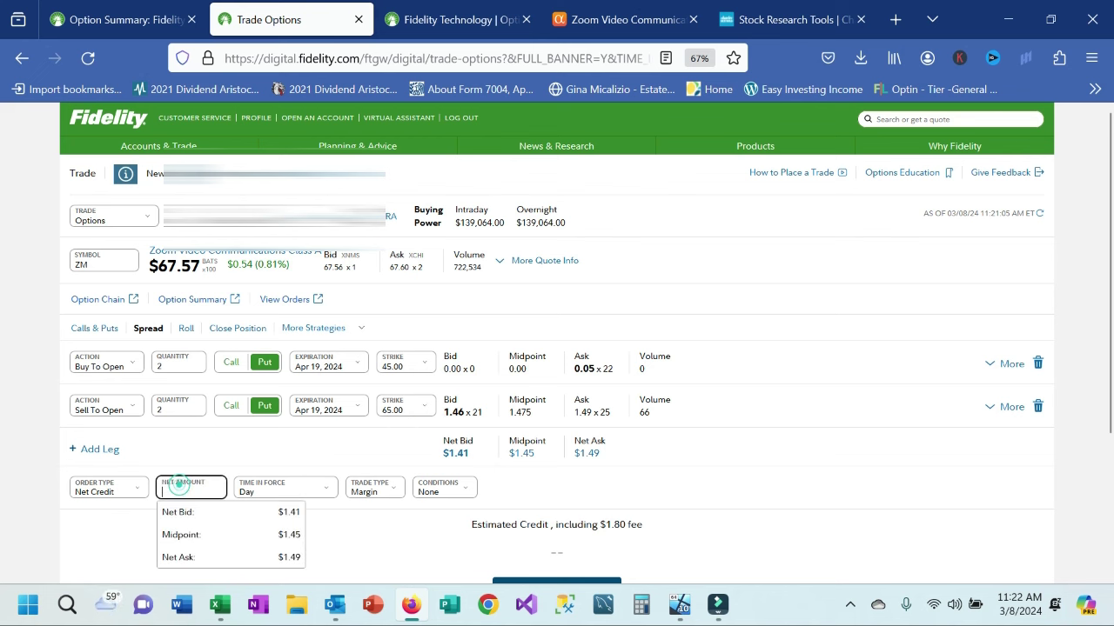
{"action": "left_click", "coordinate": [220, 534]}
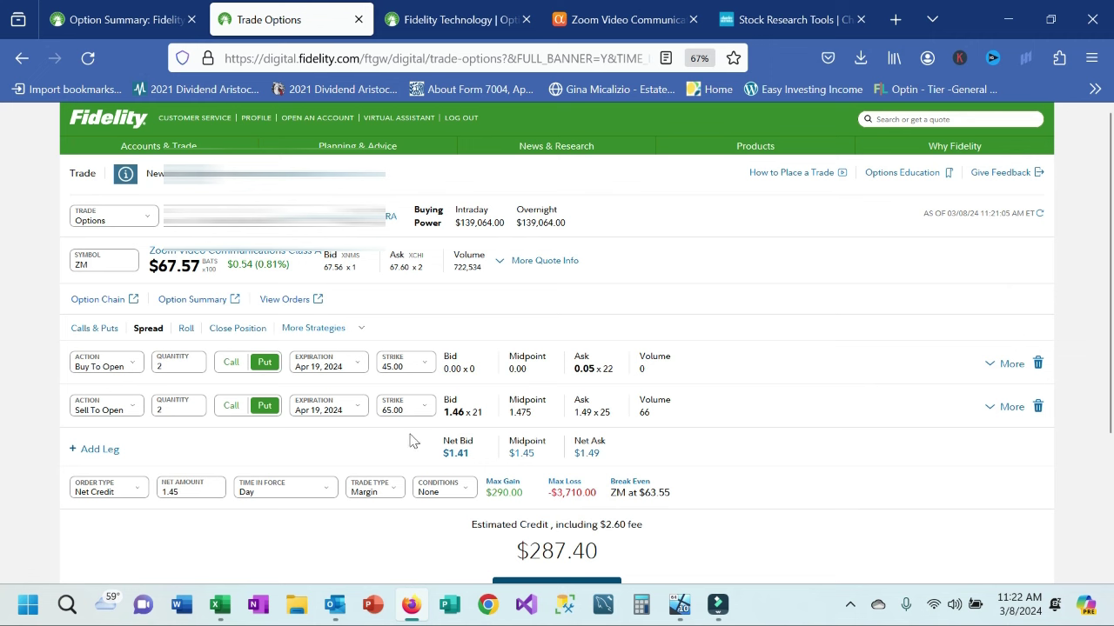
Move the bought put to the 55.00 strike and reprice at the 1.34 midpoint for $265.40
{"action": "left_click", "coordinate": [404, 362]}
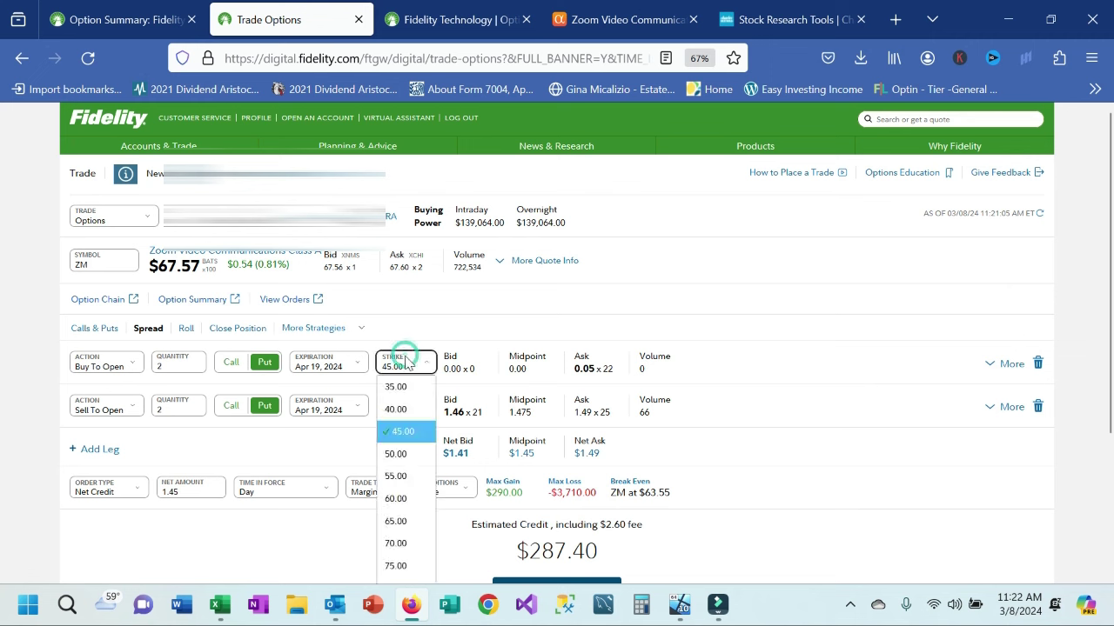
{"action": "left_click", "coordinate": [393, 475]}
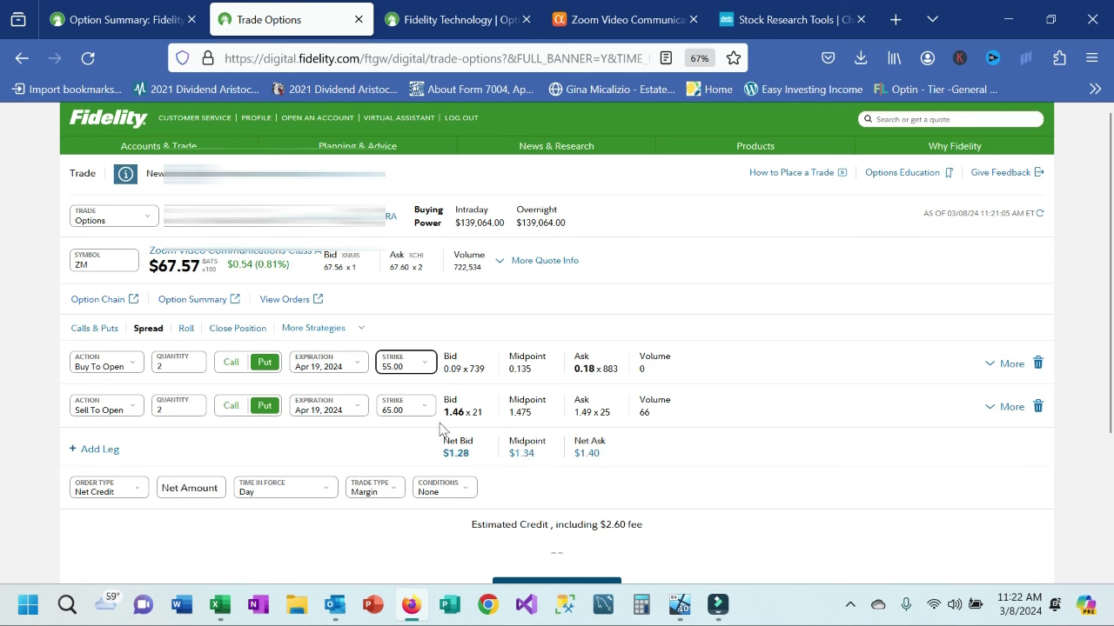
{"action": "left_click", "coordinate": [190, 491]}
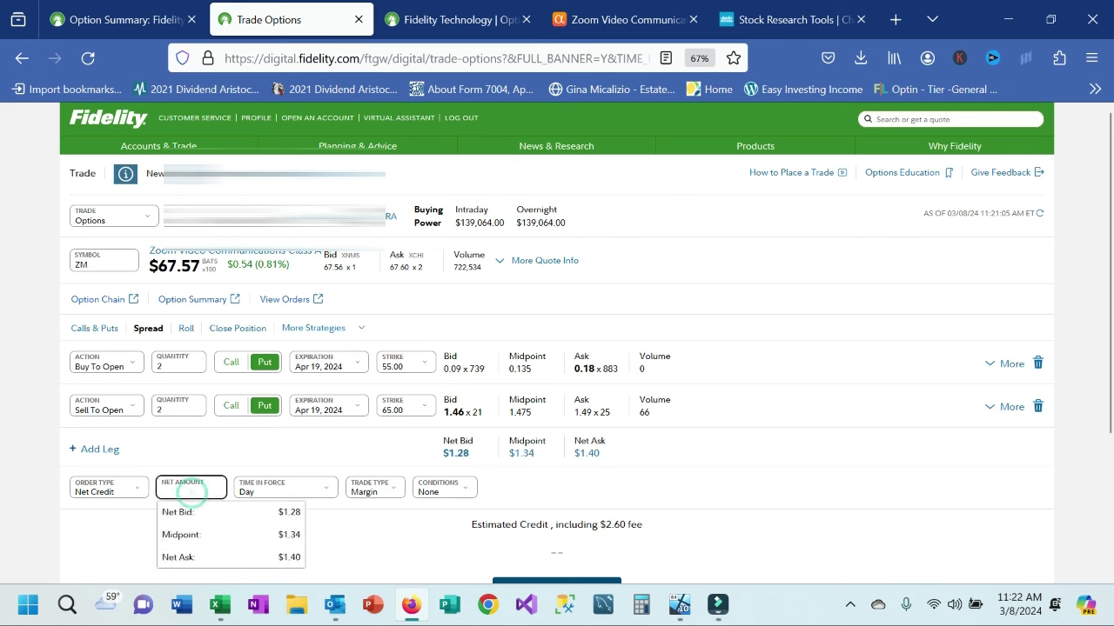
{"action": "left_click", "coordinate": [193, 537]}
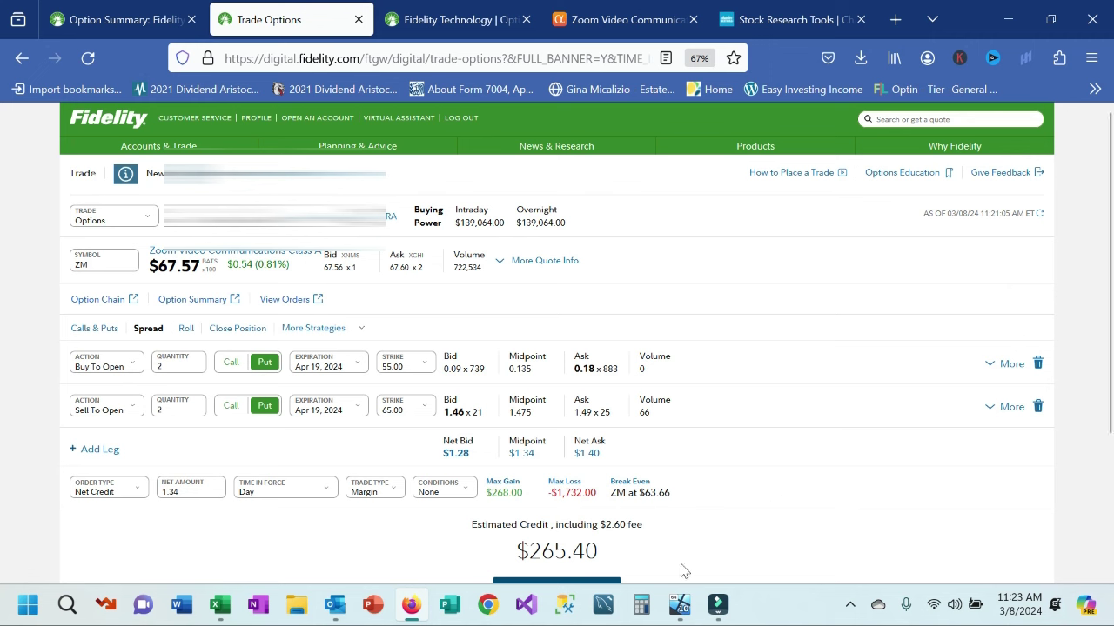
Place Calculator beside the order and compute the 265 credit divided by the 1735 at risk
{"action": "left_click", "coordinate": [644, 609]}
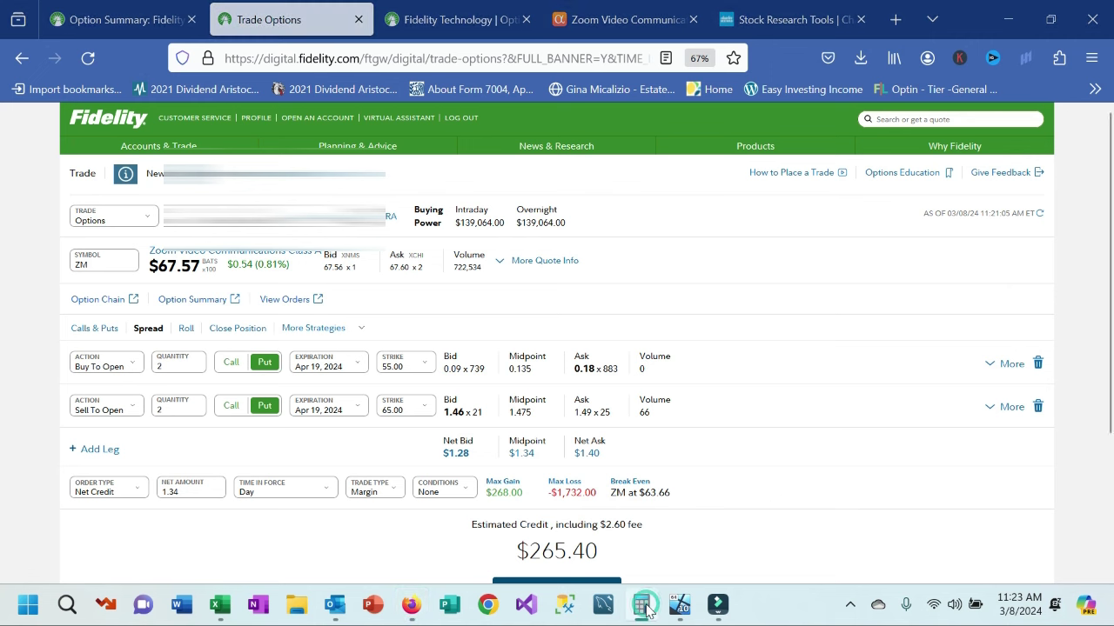
{"action": "left_click_drag", "start_coordinate": [478, 142], "coordinate": [741, 146]}
{"action": "left_click", "coordinate": [752, 511]}
{"action": "left_click", "coordinate": [793, 468]}
{"action": "left_click", "coordinate": [726, 463]}
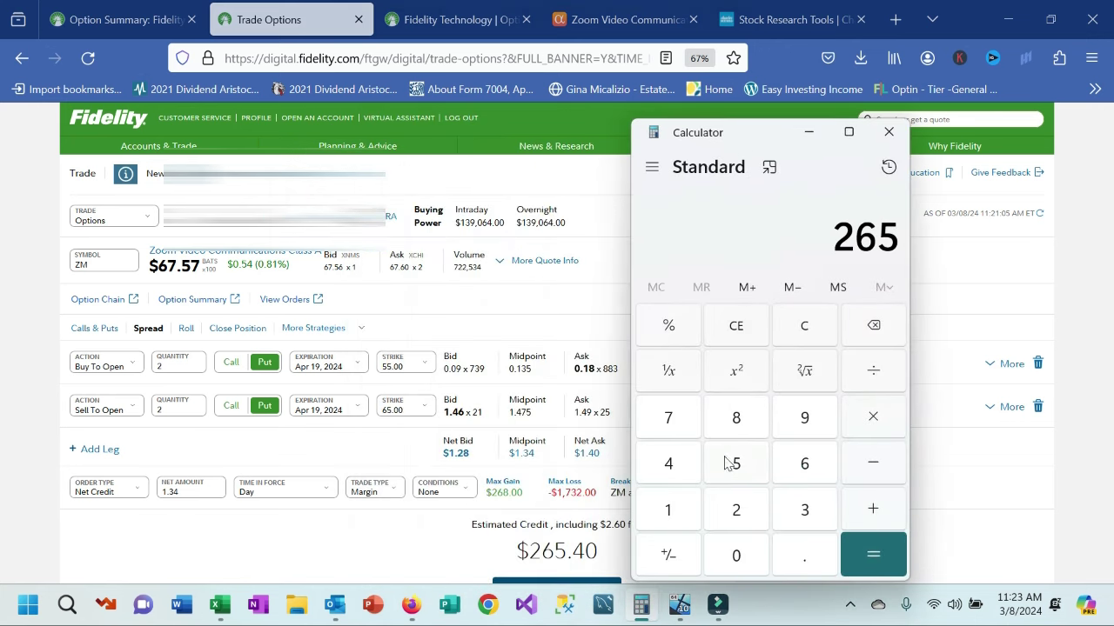
{"action": "left_click", "coordinate": [882, 371]}
{"action": "left_click", "coordinate": [673, 512]}
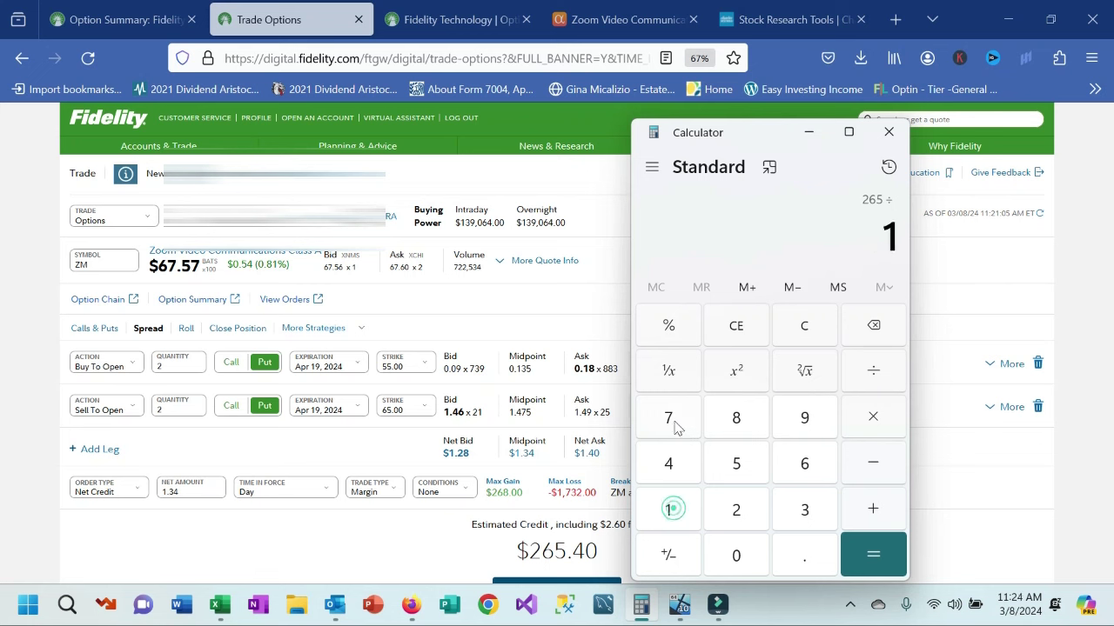
{"action": "left_click", "coordinate": [674, 423]}
{"action": "left_click", "coordinate": [800, 521]}
{"action": "left_click", "coordinate": [724, 459]}
{"action": "left_click", "coordinate": [875, 561]}
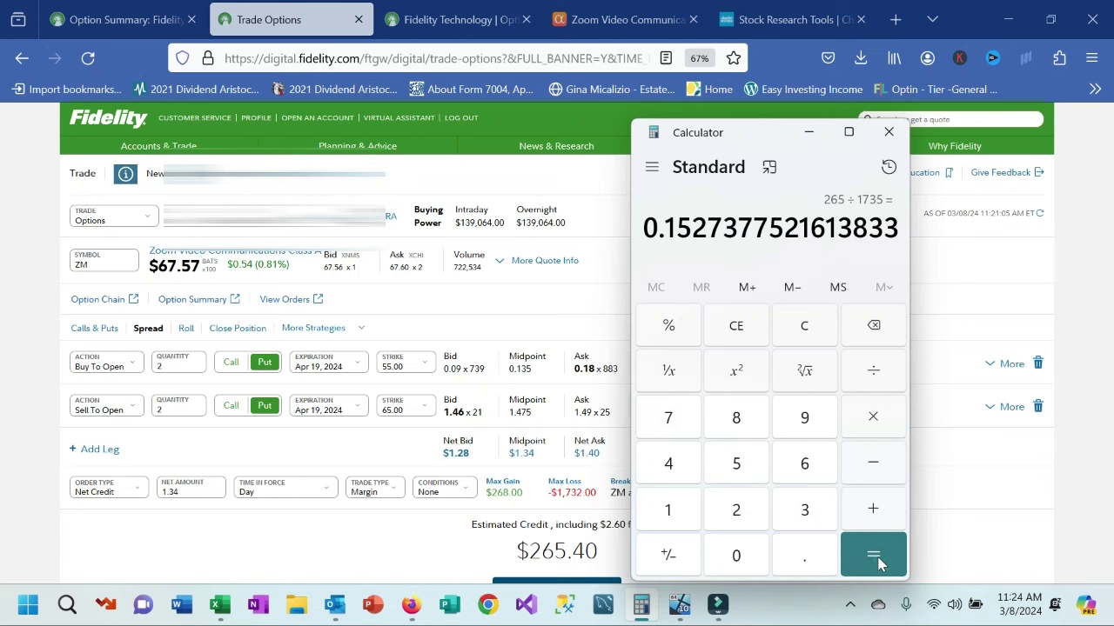
Annualize the return by multiplying by 365 and dividing by 44 days (≈1.267), then close Calculator
{"action": "left_click", "coordinate": [872, 420]}
{"action": "left_click", "coordinate": [804, 507]}
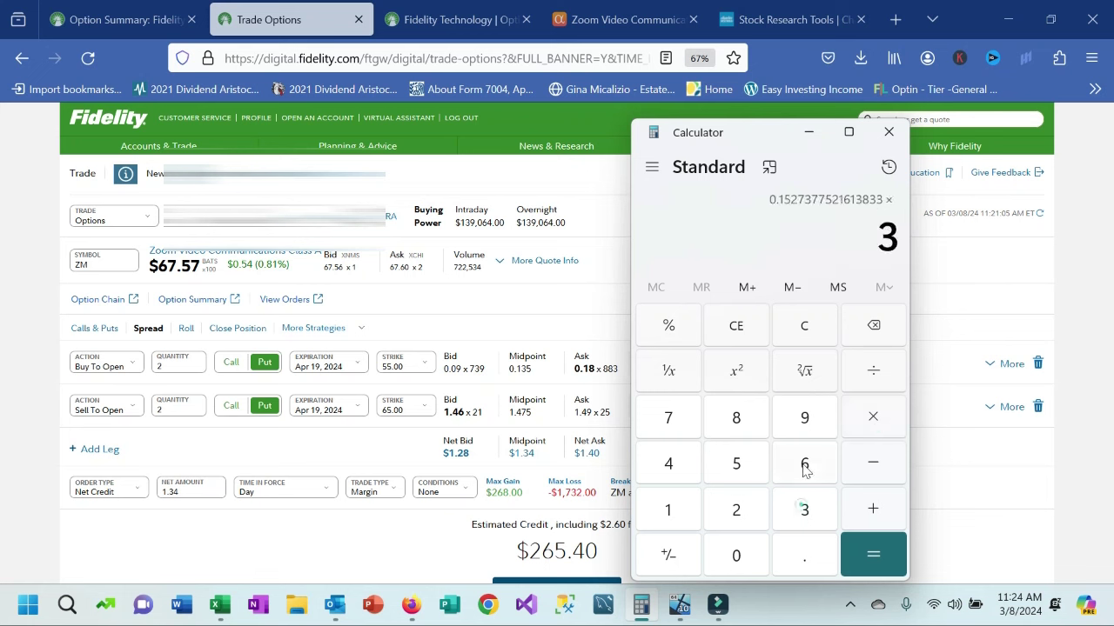
{"action": "left_click", "coordinate": [802, 465]}
{"action": "left_click", "coordinate": [738, 464]}
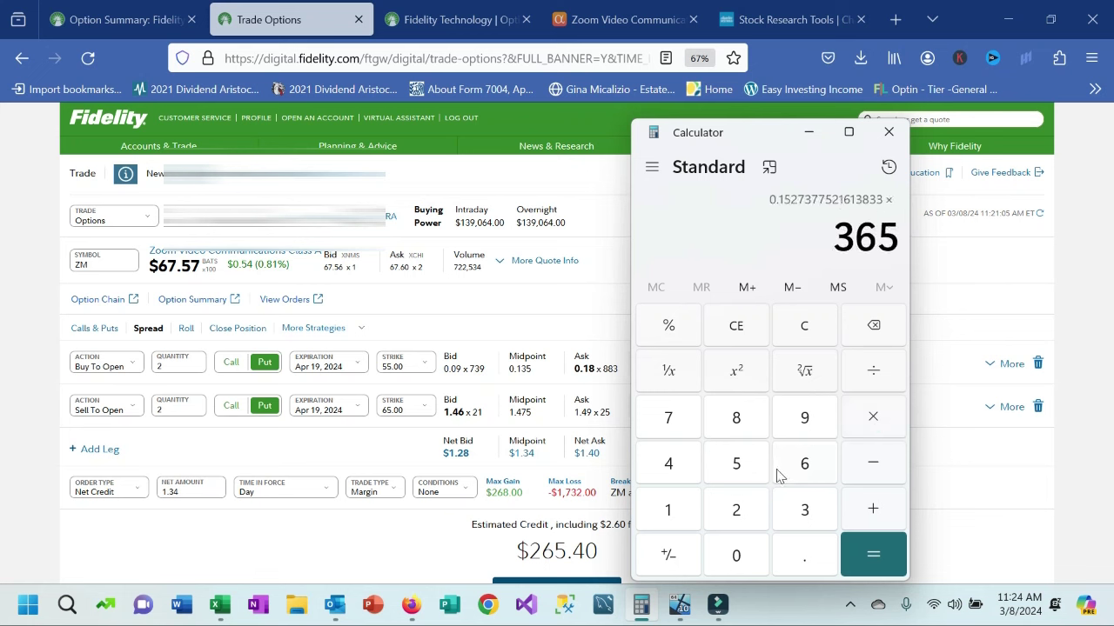
{"action": "left_click", "coordinate": [855, 557]}
{"action": "left_click", "coordinate": [870, 370]}
{"action": "left_click", "coordinate": [674, 465]}
{"action": "left_click", "coordinate": [674, 466]}
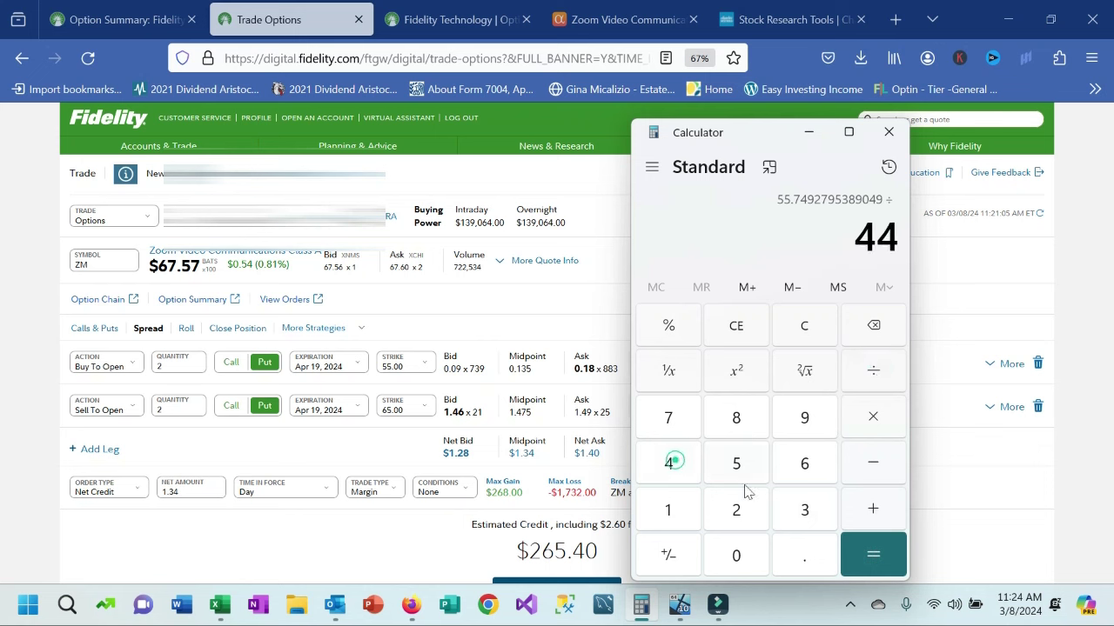
{"action": "left_click", "coordinate": [887, 559]}
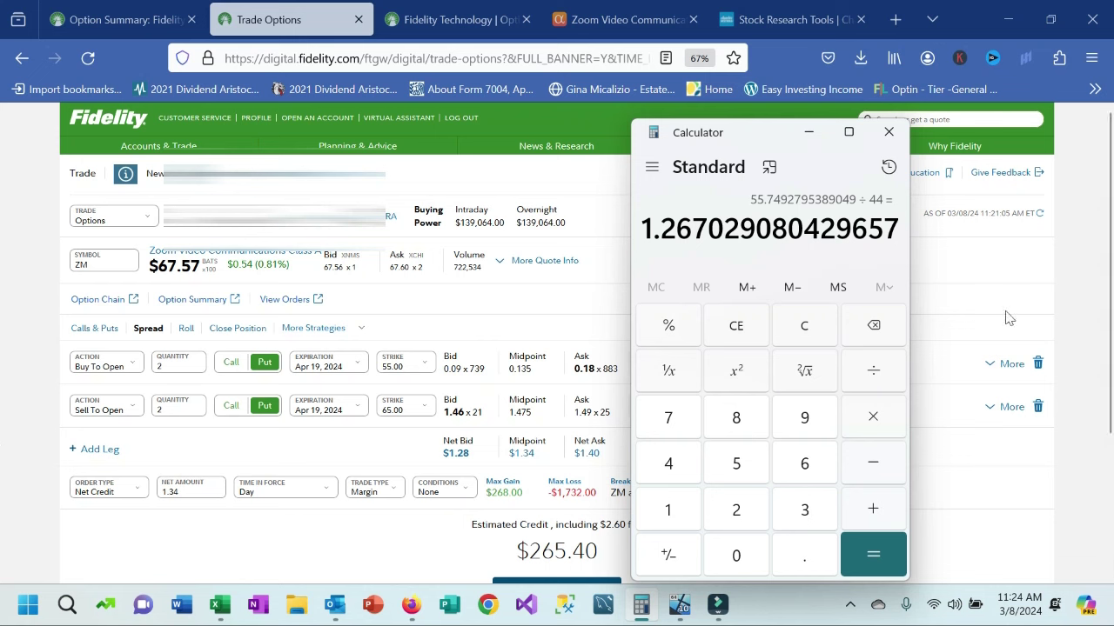
{"action": "left_click", "coordinate": [889, 132]}
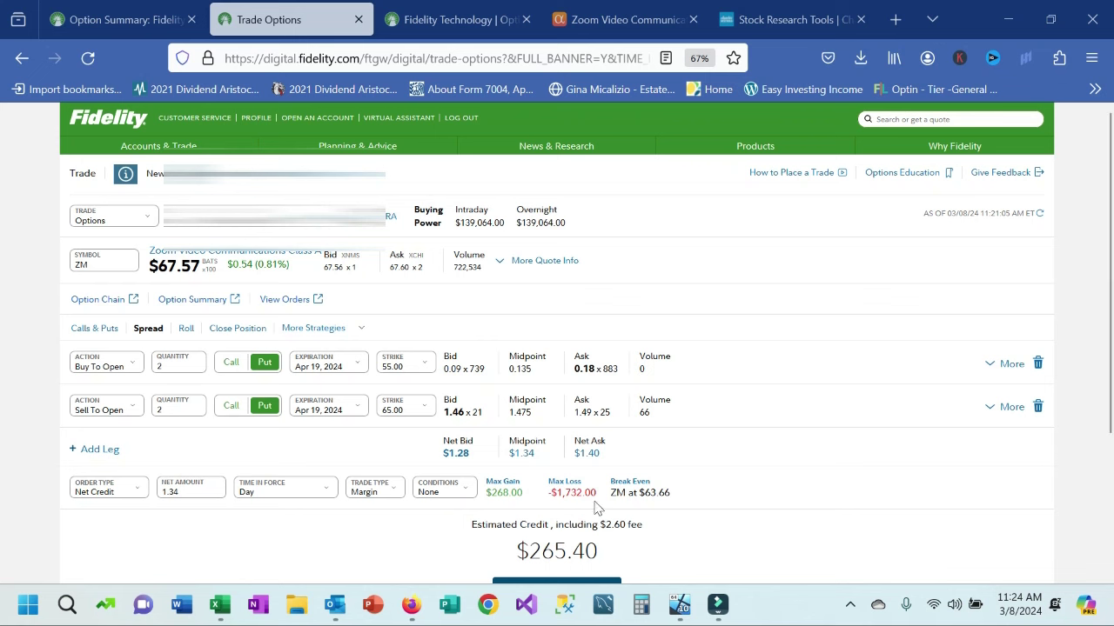
{"action": "left_click_drag", "start_coordinate": [597, 493], "coordinate": [557, 493]}
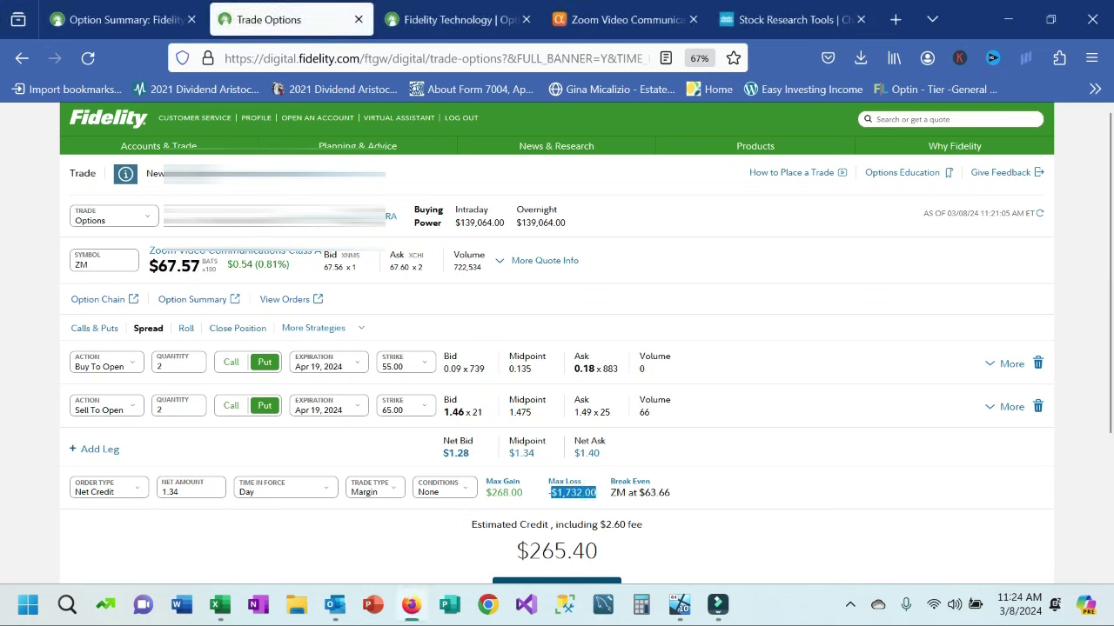
{"action": "left_click", "coordinate": [737, 511]}
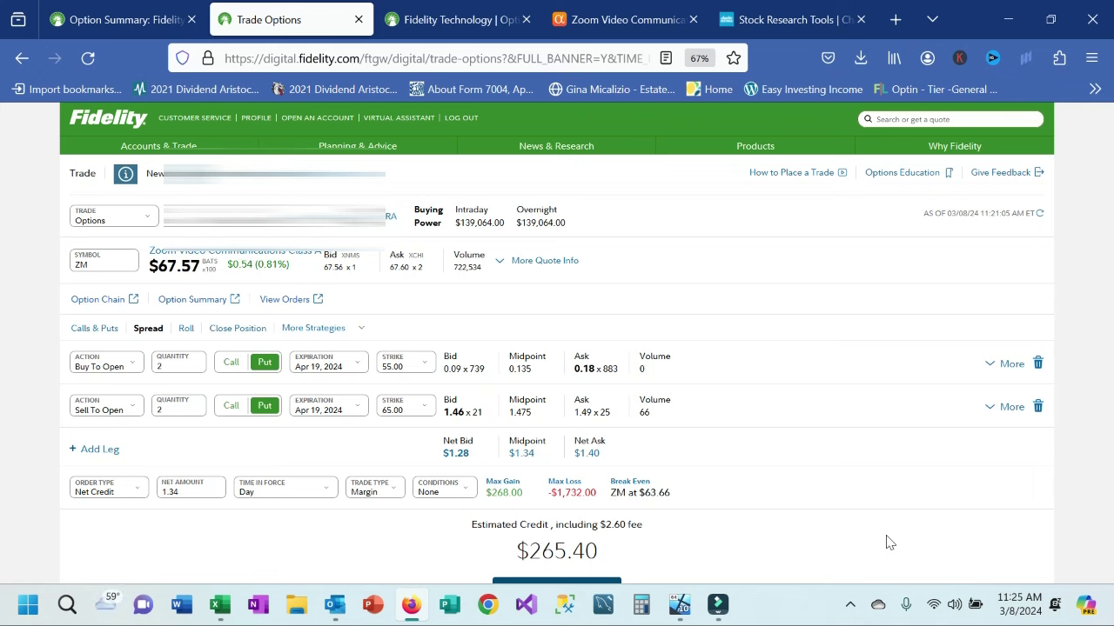
{"action": "left_click_drag", "start_coordinate": [599, 494], "coordinate": [537, 496]}
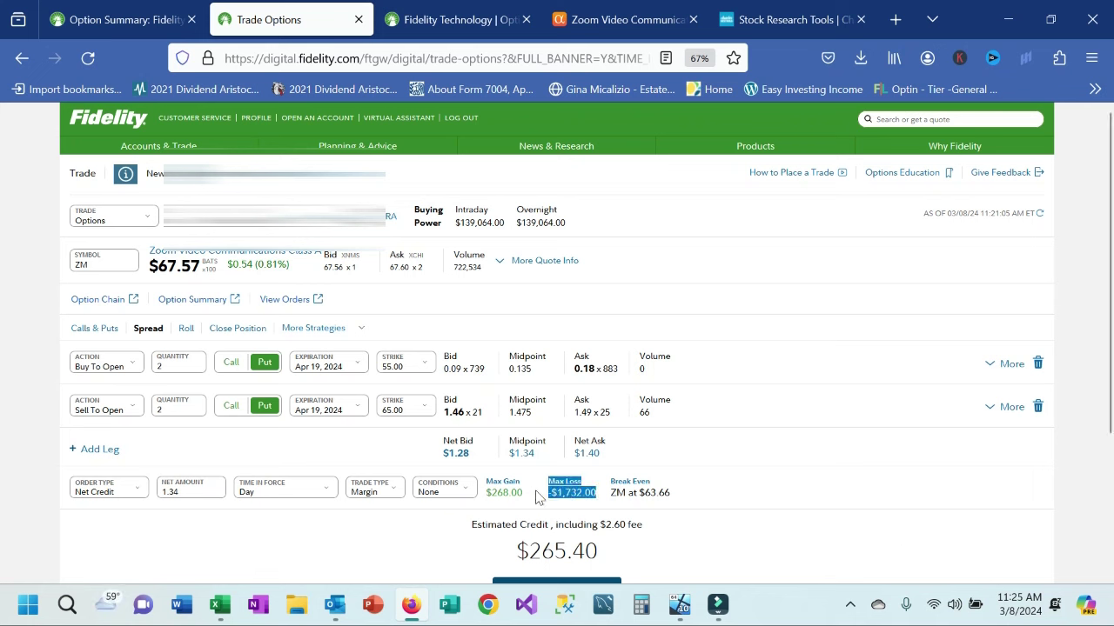
{"action": "left_click", "coordinate": [782, 530]}
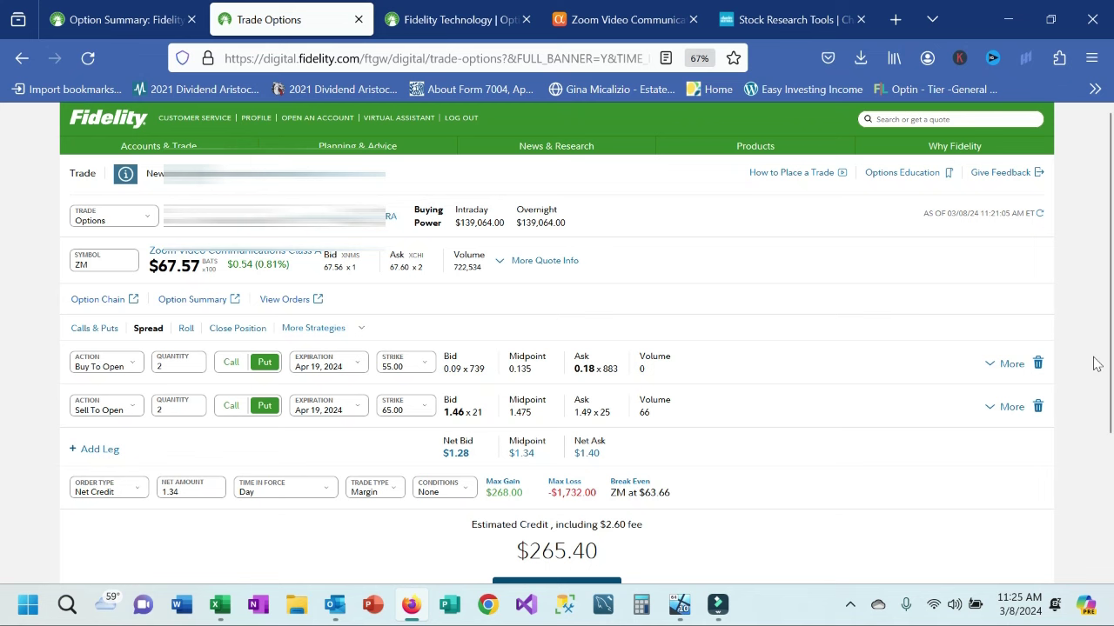
{"action": "scroll", "coordinate": [3, 366], "scroll_direction": "down", "scroll_amount": 1}
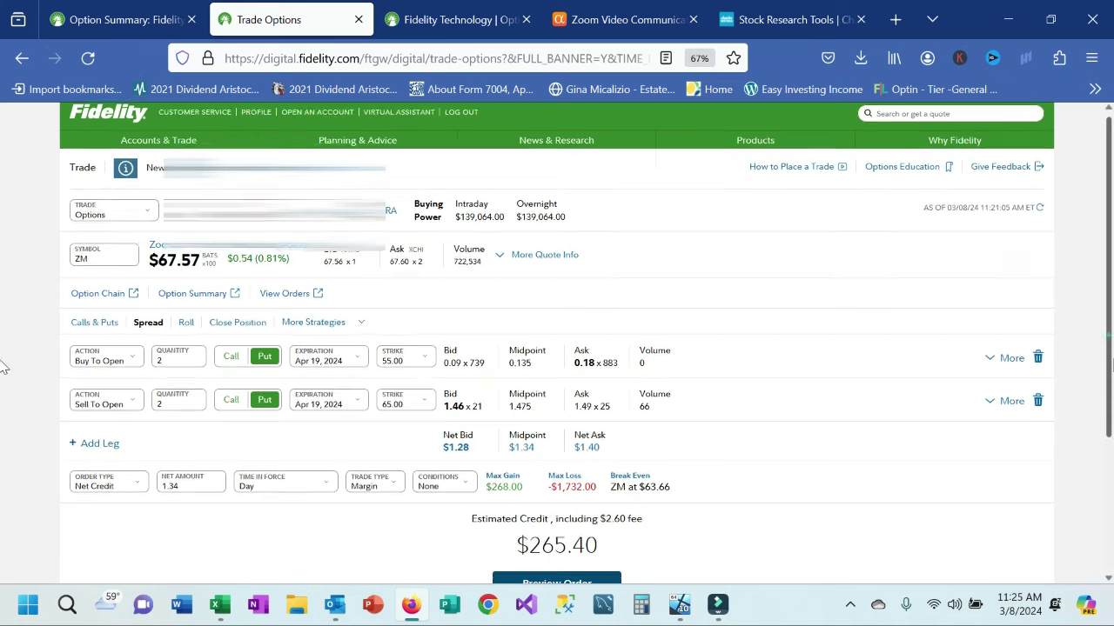
{"action": "scroll", "coordinate": [3, 365], "scroll_direction": "down", "scroll_amount": 1}
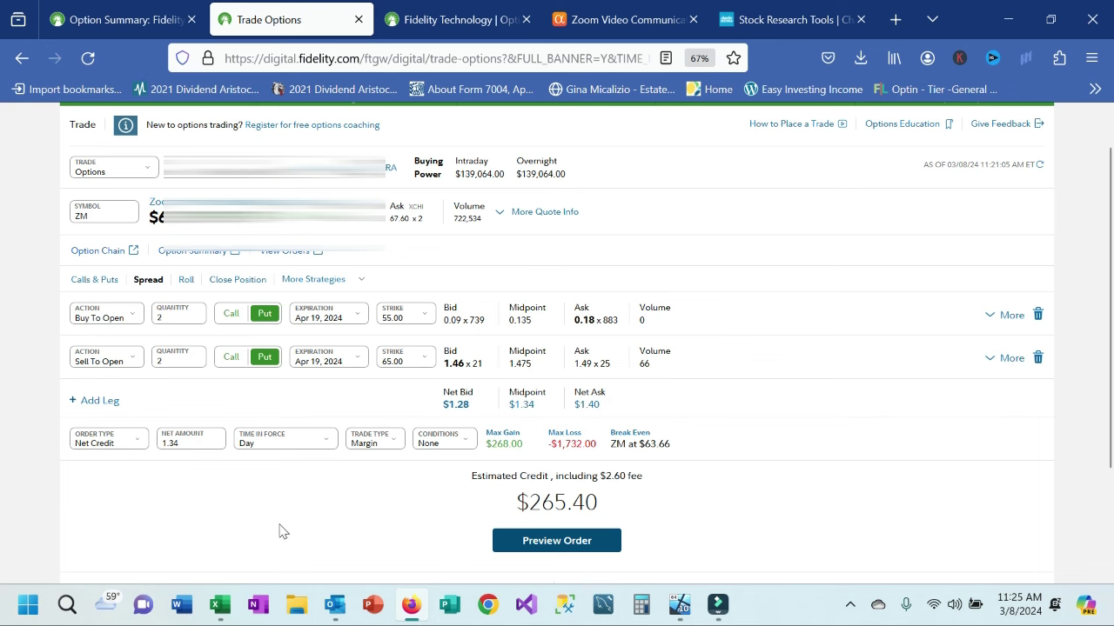
Preview and place the 2-contract ZM April 19 55/65 put credit spread order
{"action": "left_click", "coordinate": [566, 544]}
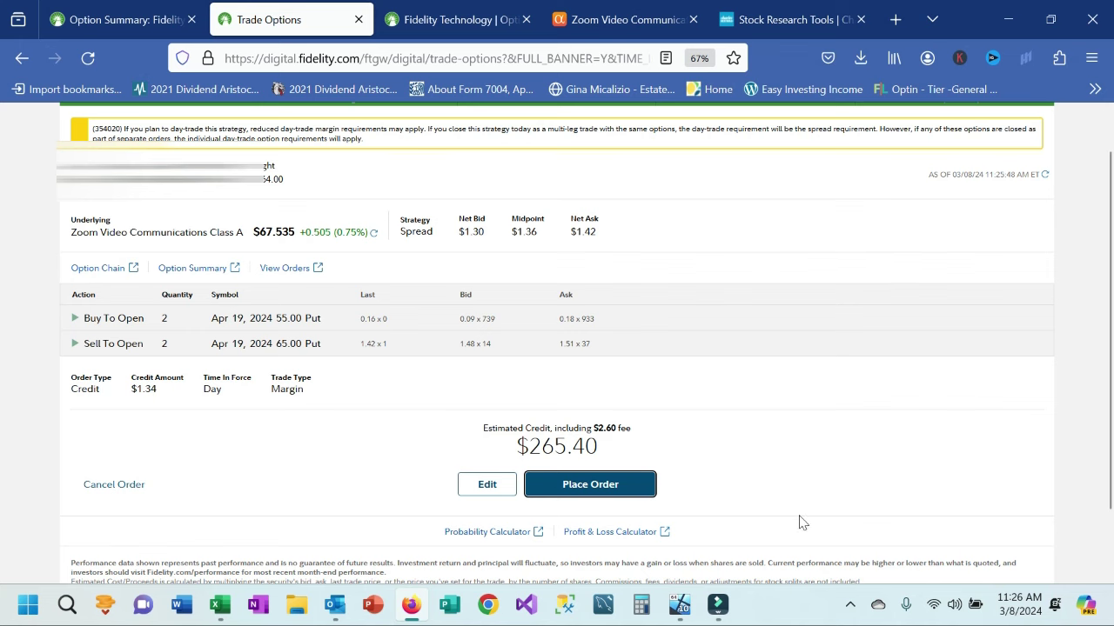
{"action": "left_click", "coordinate": [578, 489]}
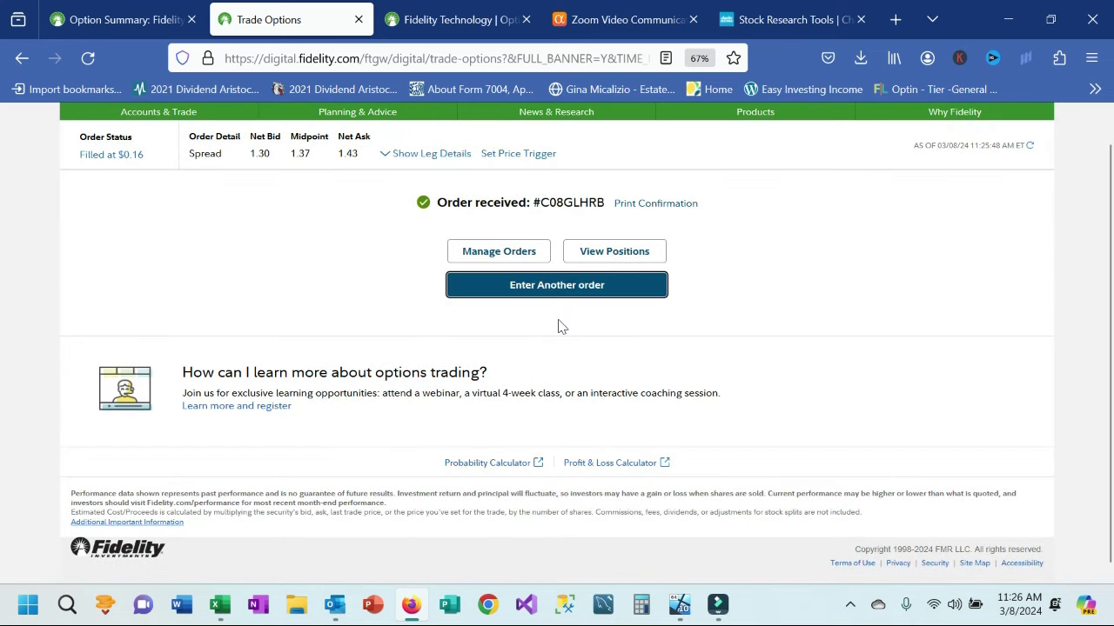
Go to Manage Orders and scroll to the filled ZM 55 ($0.16) and 65 ($1.51) put legs
{"action": "left_click", "coordinate": [513, 254]}
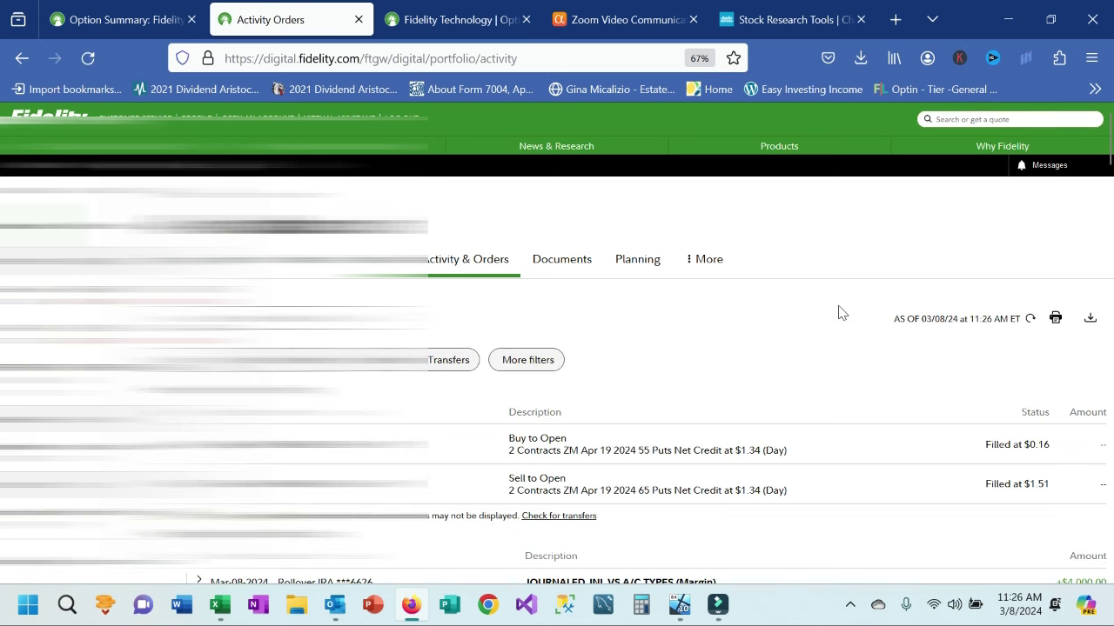
{"action": "scroll", "coordinate": [840, 314], "scroll_direction": "down", "scroll_amount": 2}
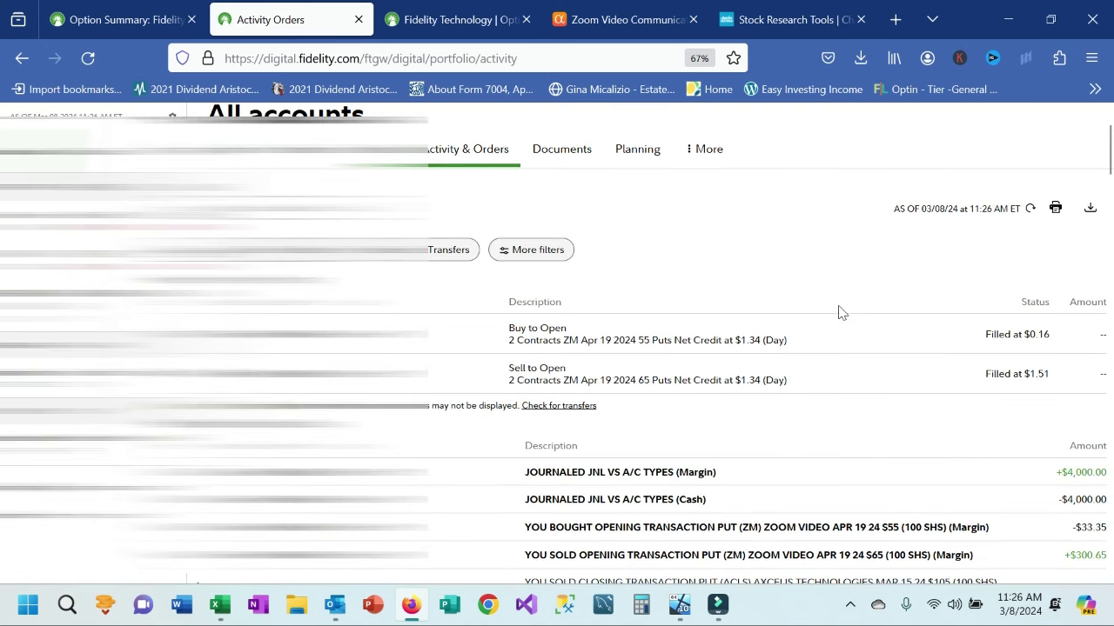
{"action": "scroll", "coordinate": [710, 319], "scroll_direction": "down", "scroll_amount": 2}
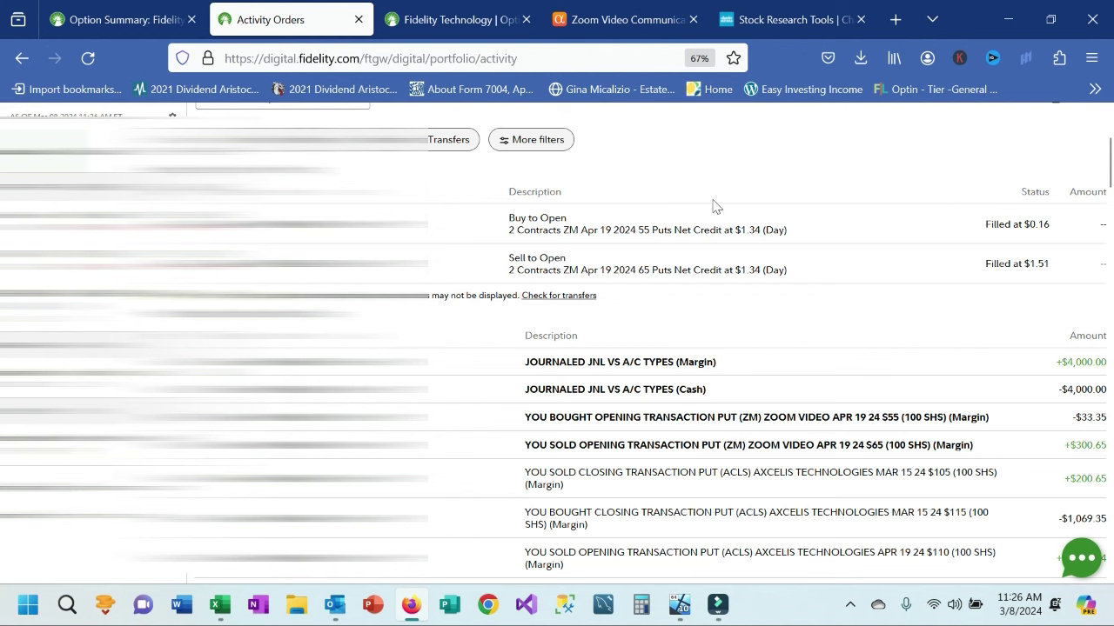
Switch to the Excel Options tracker and check the ZM row's current price of 60.80
{"action": "left_click", "coordinate": [218, 606]}
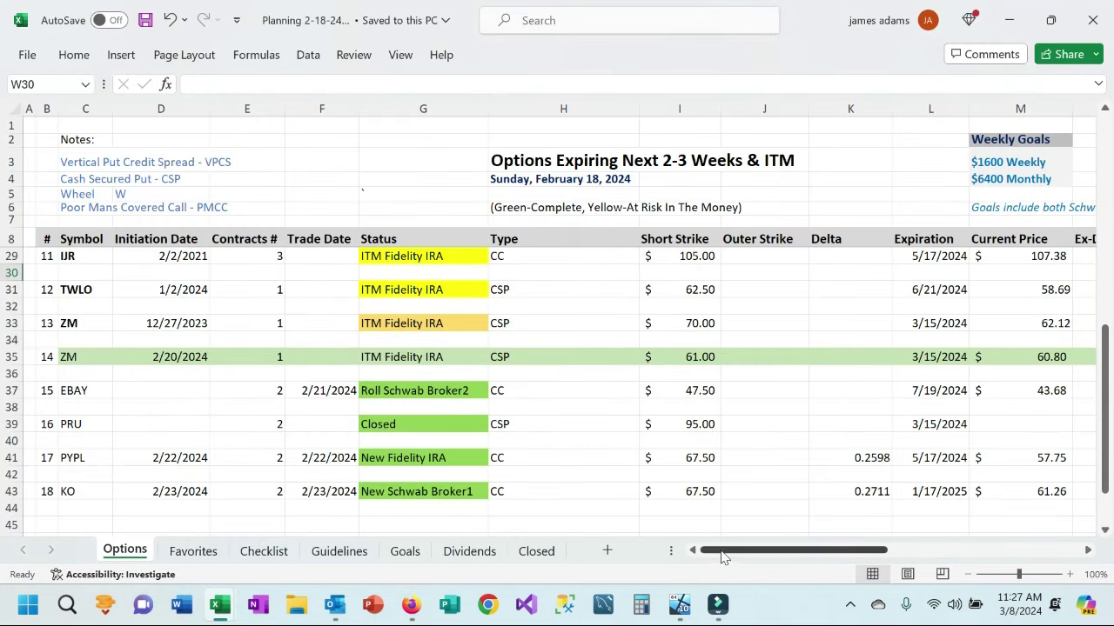
{"action": "left_click_drag", "start_coordinate": [720, 550], "coordinate": [771, 557]}
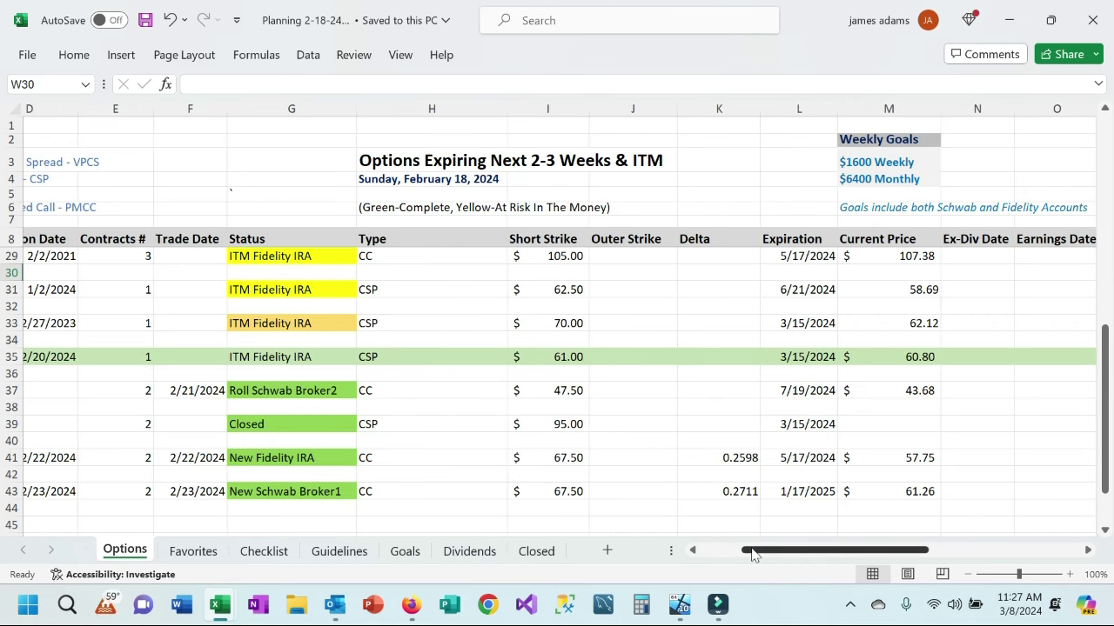
{"action": "left_click_drag", "start_coordinate": [751, 554], "coordinate": [773, 555]}
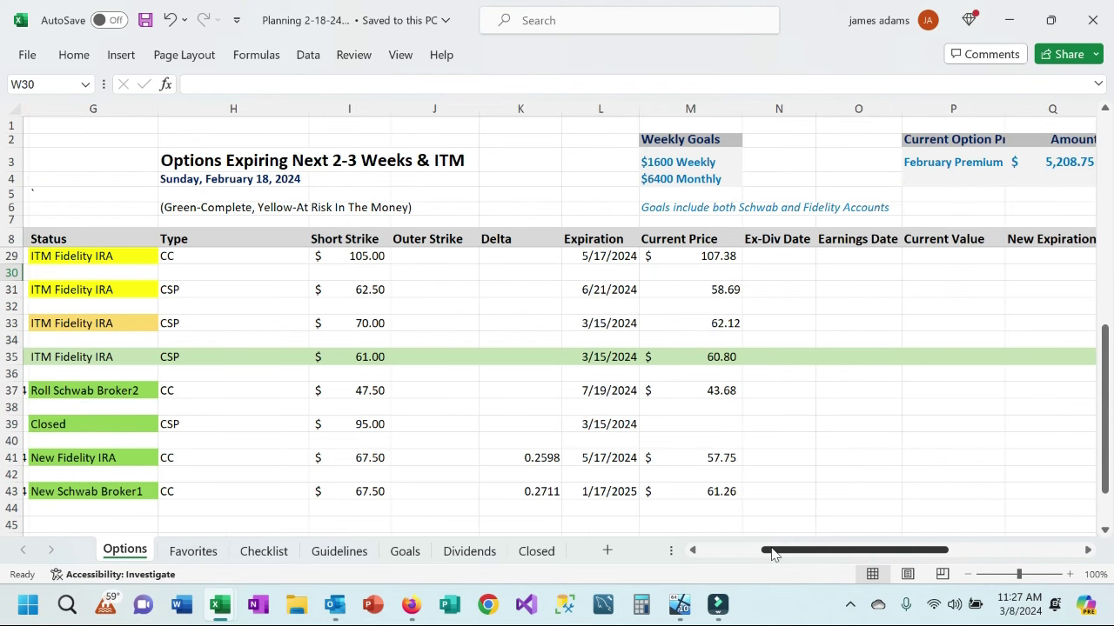
{"action": "left_click", "coordinate": [709, 357]}
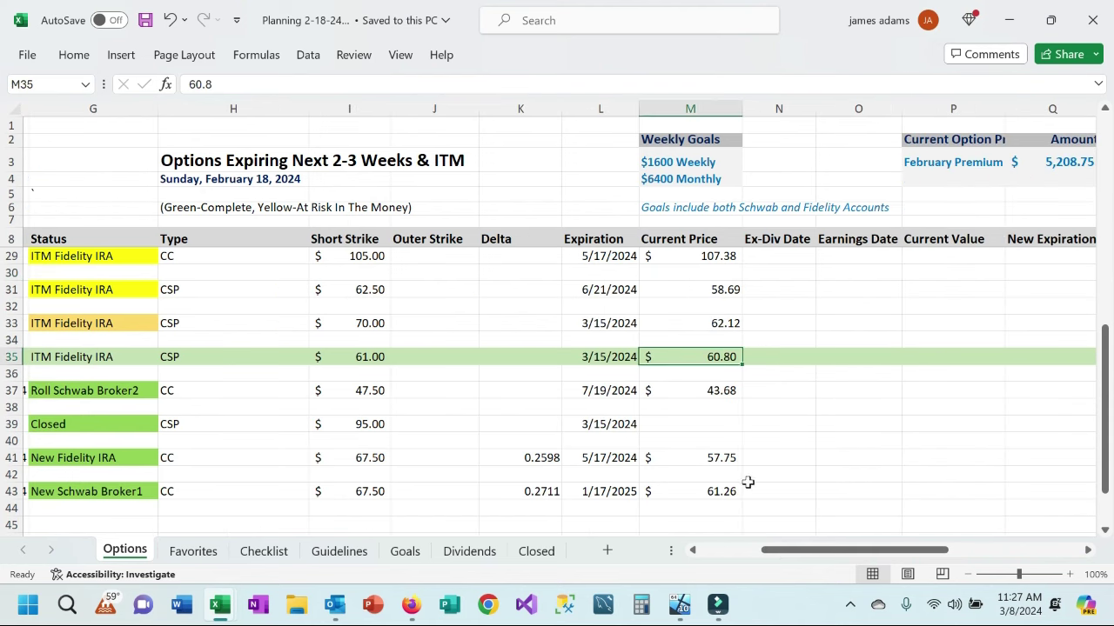
{"action": "left_click_drag", "start_coordinate": [794, 555], "coordinate": [811, 553]}
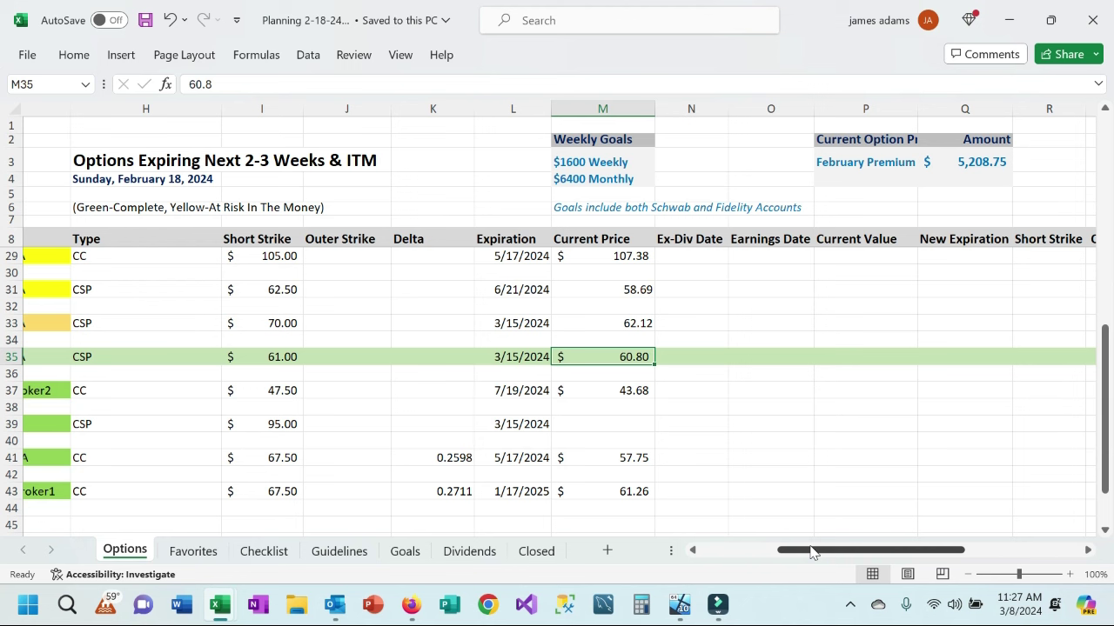
Review the ZM row's $334.00 premium, $5,766.00 capital requirement and 86% yearly ROI
{"action": "scroll", "coordinate": [729, 550], "scroll_direction": "left", "scroll_amount": 3}
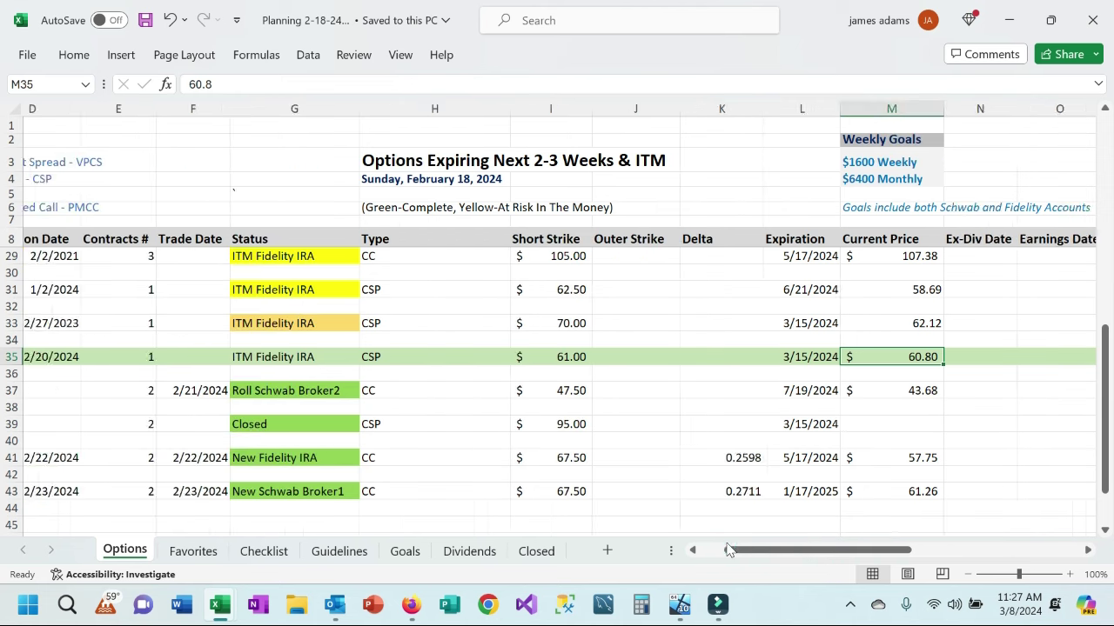
{"action": "scroll", "coordinate": [729, 550], "scroll_direction": "left", "scroll_amount": 3}
{"action": "mouse_move", "coordinate": [730, 607]}
{"action": "left_click_drag", "start_coordinate": [861, 548], "coordinate": [1008, 549]}
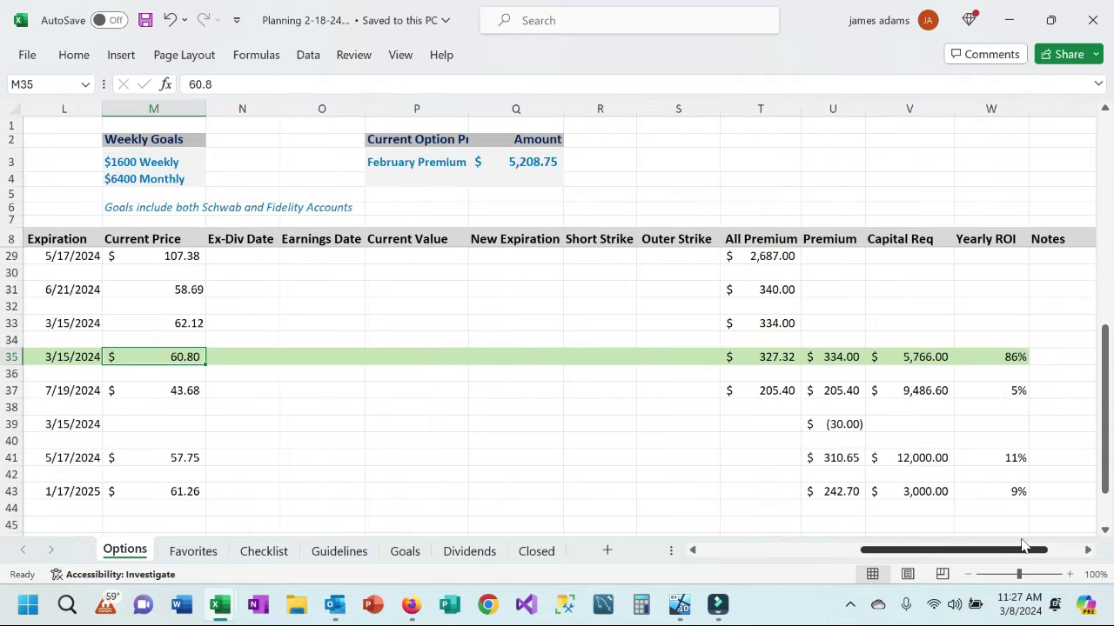
{"action": "left_click", "coordinate": [840, 356]}
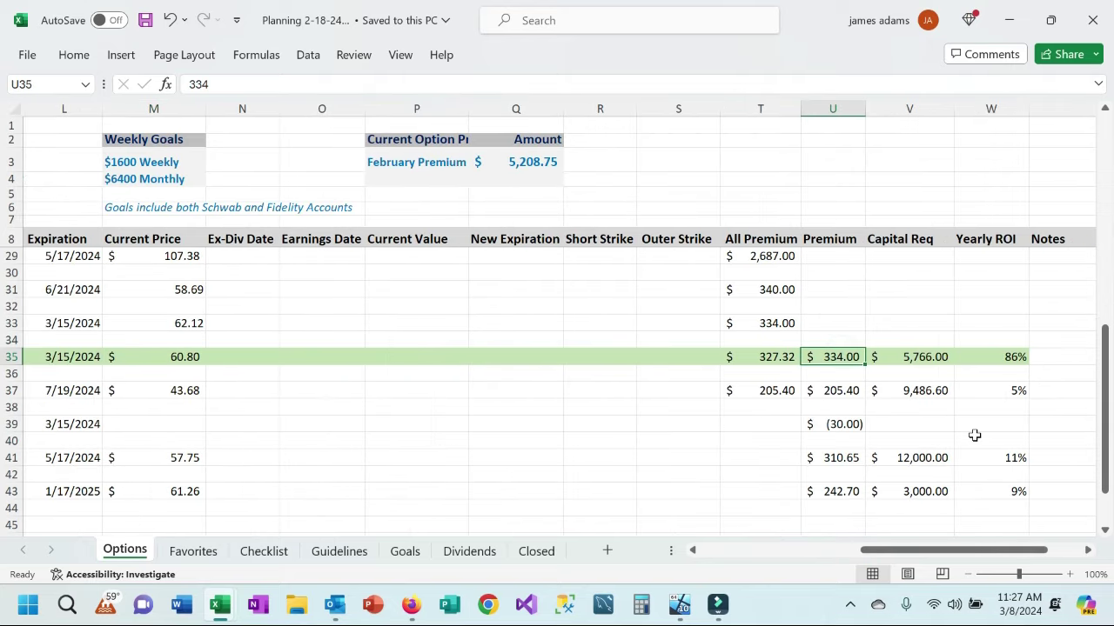
{"action": "left_click", "coordinate": [936, 354]}
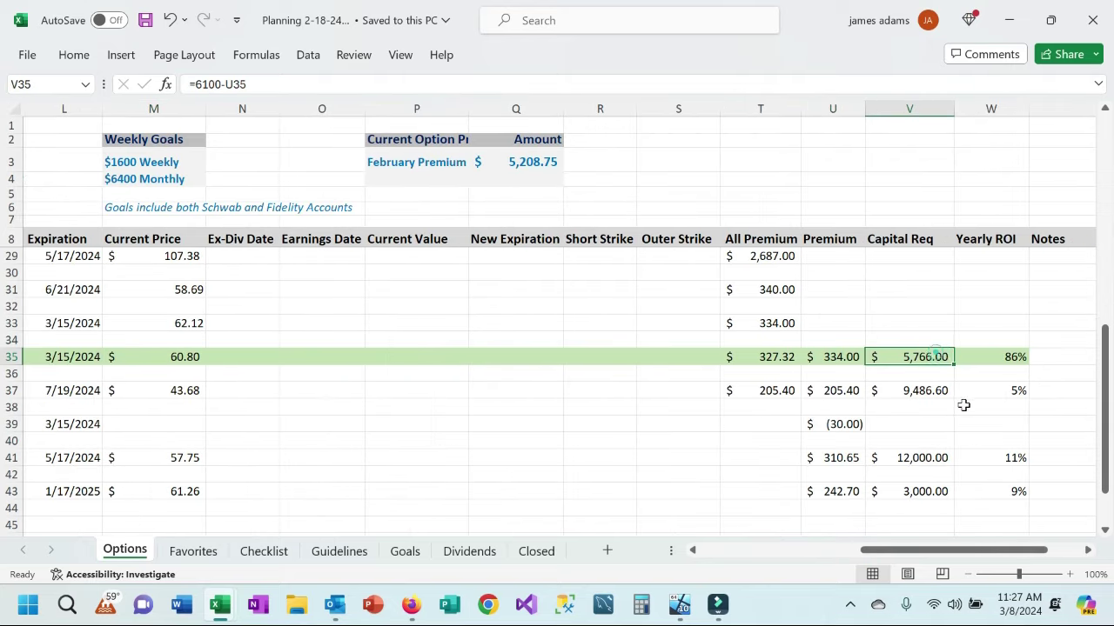
{"action": "left_click", "coordinate": [1006, 356]}
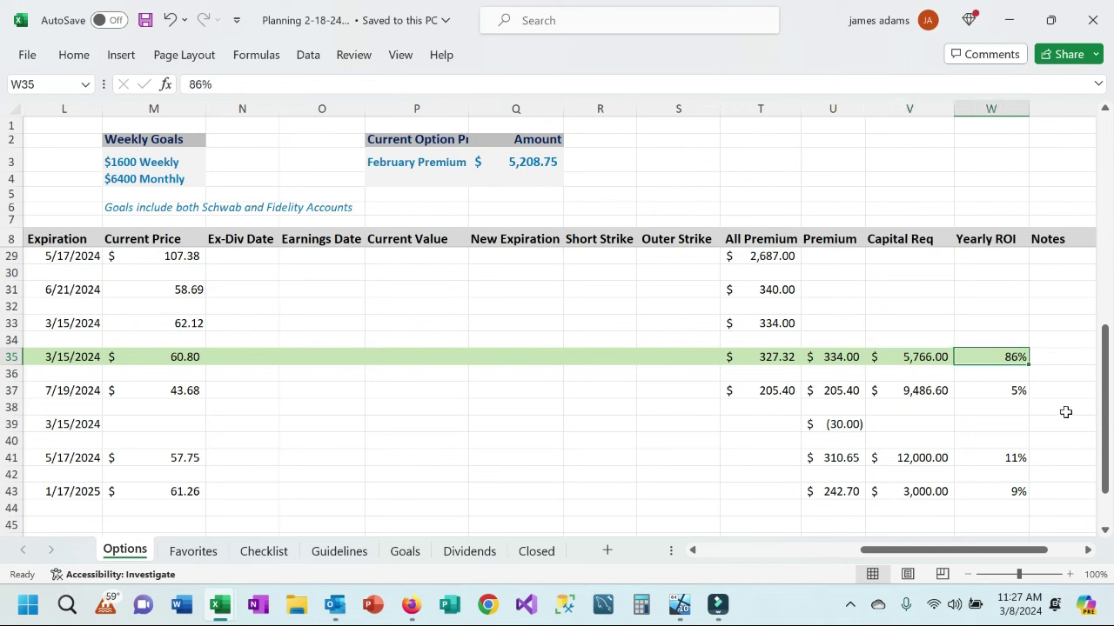
{"action": "left_click", "coordinate": [990, 291]}
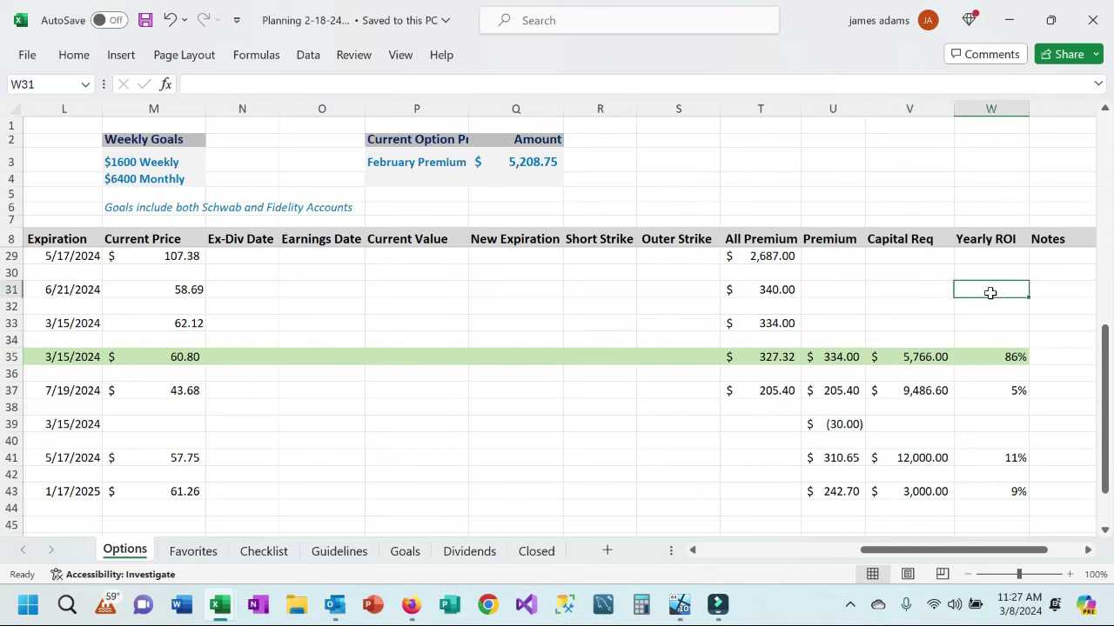
Return to Firefox and bring up the Seeking Alpha Zoom Video Communications (ZM) page
{"action": "left_click", "coordinate": [410, 605]}
{"action": "left_click", "coordinate": [598, 26]}
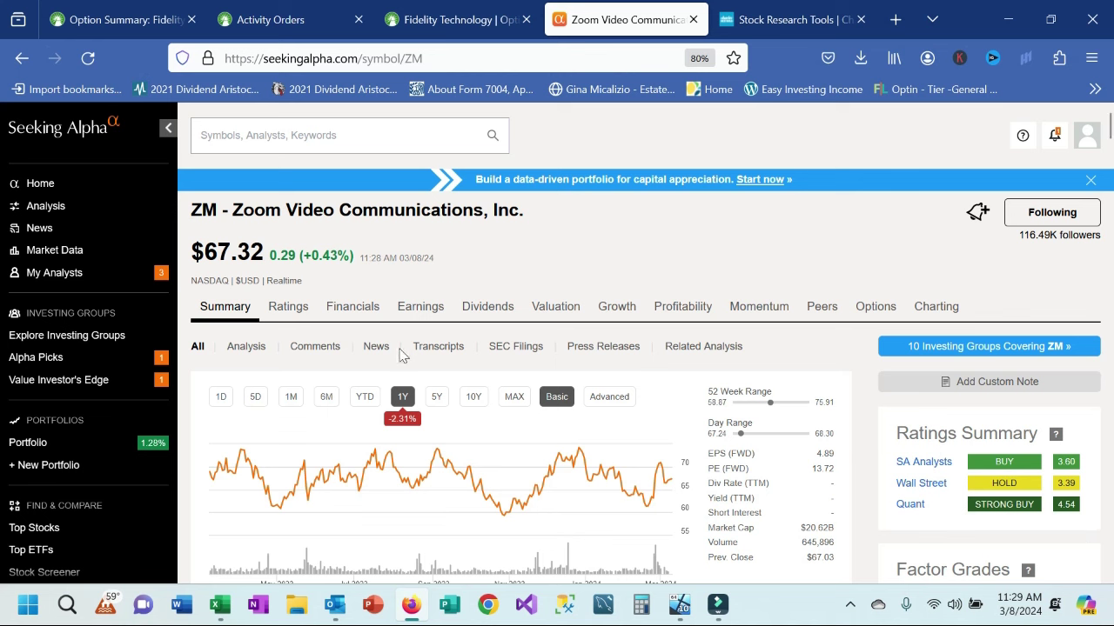
Switch ZM's summary price chart to the 5Y range
{"action": "left_click", "coordinate": [437, 397]}
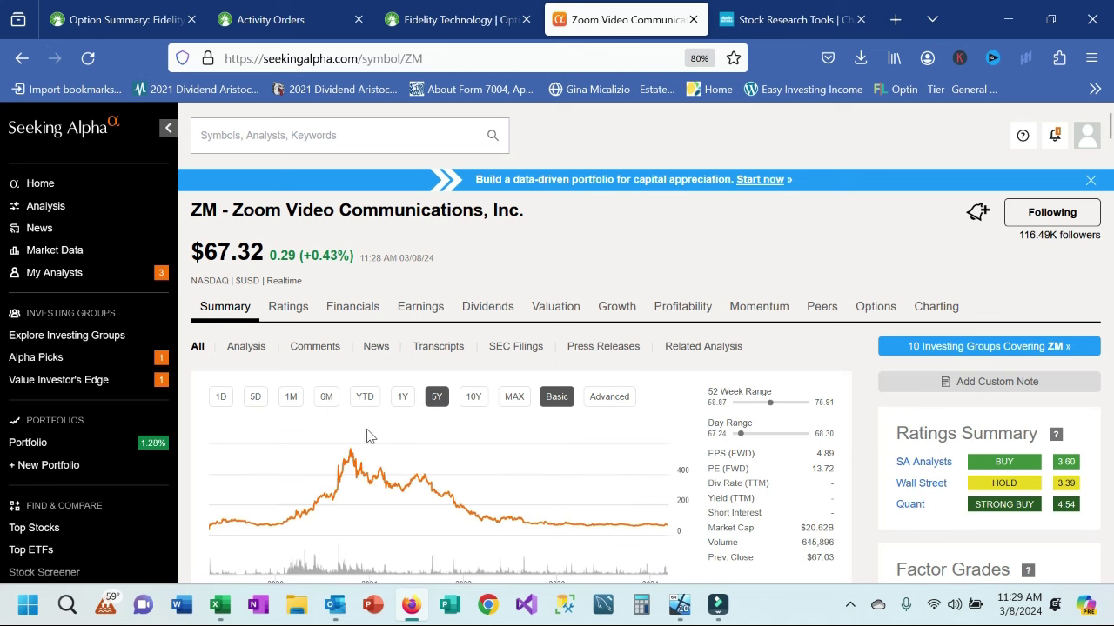